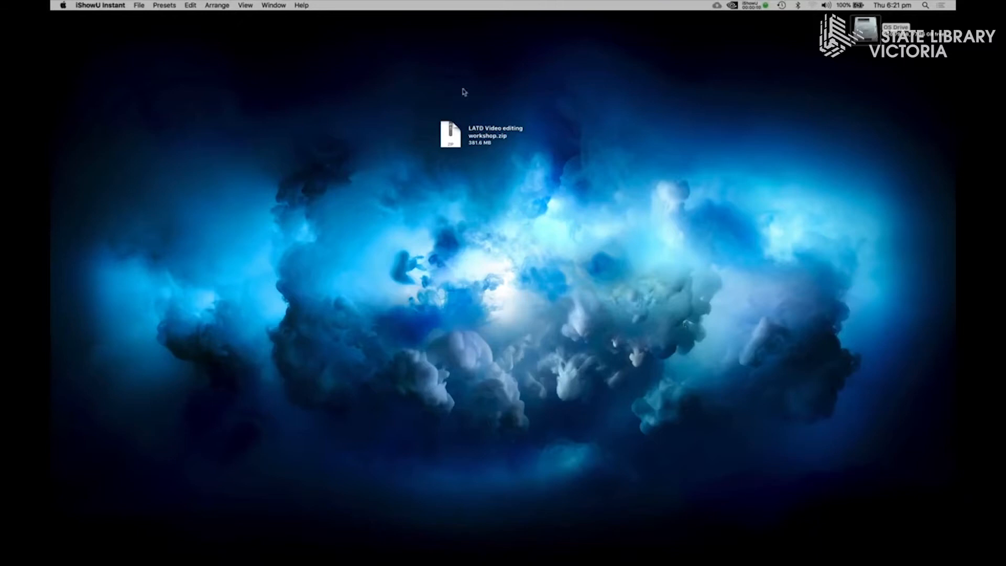
Extract LATD Video editing workshop.zip on the desktop, place the extracted folder below the archive and open it.
{"action": "left_click_drag", "start_coordinate": [427, 103], "coordinate": [537, 170]}
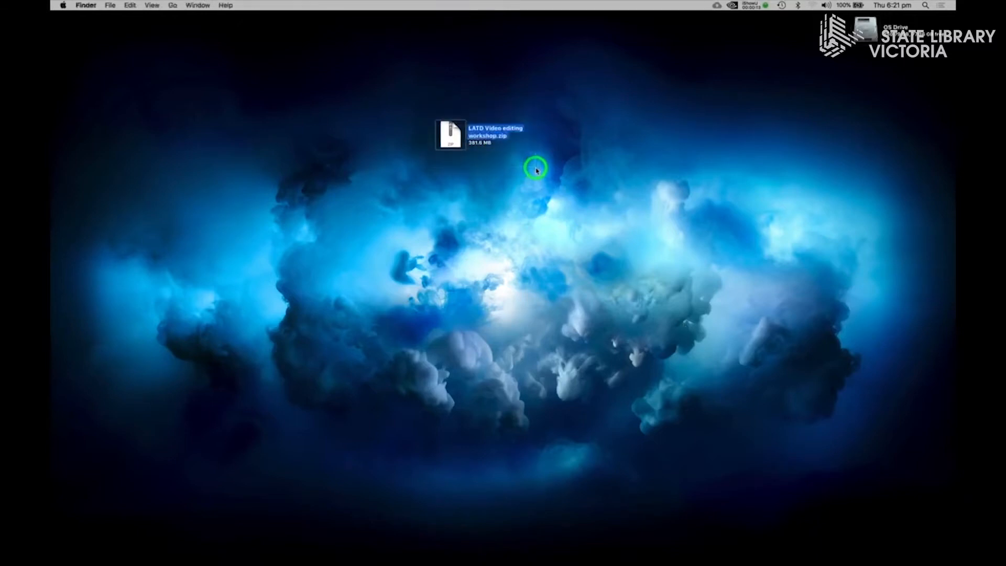
{"action": "double_click", "coordinate": [454, 129]}
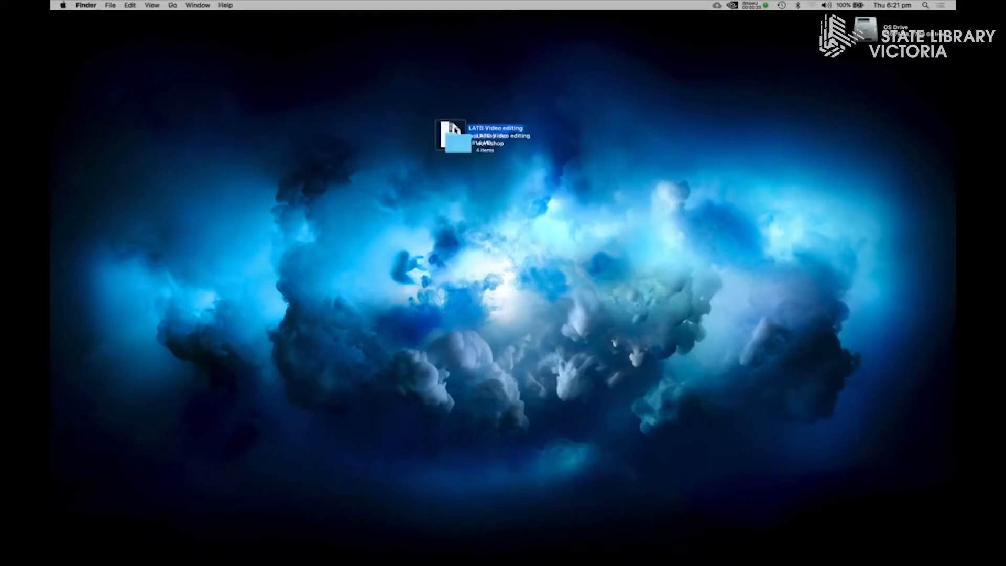
{"action": "left_click_drag", "start_coordinate": [463, 150], "coordinate": [455, 178]}
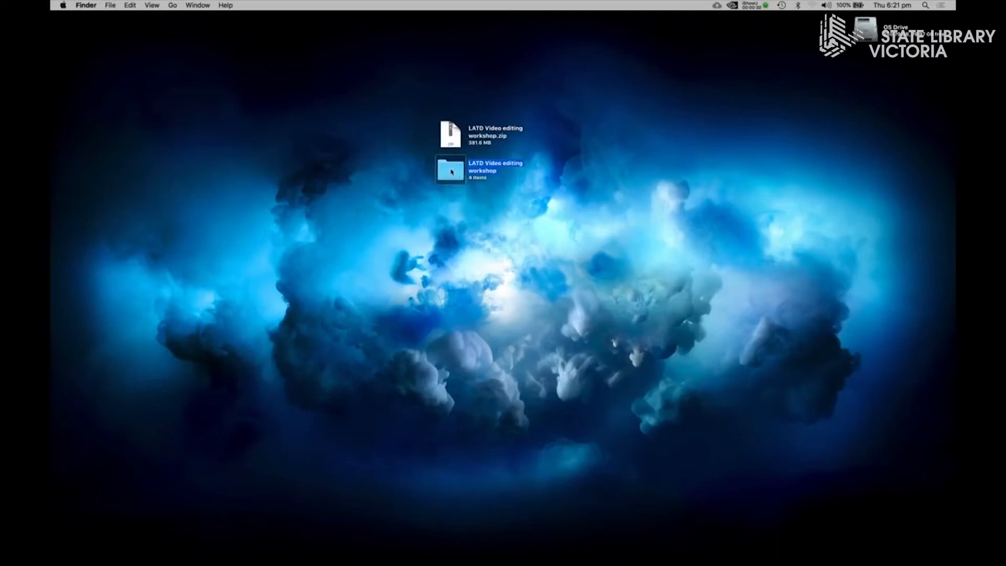
{"action": "double_click", "coordinate": [451, 172]}
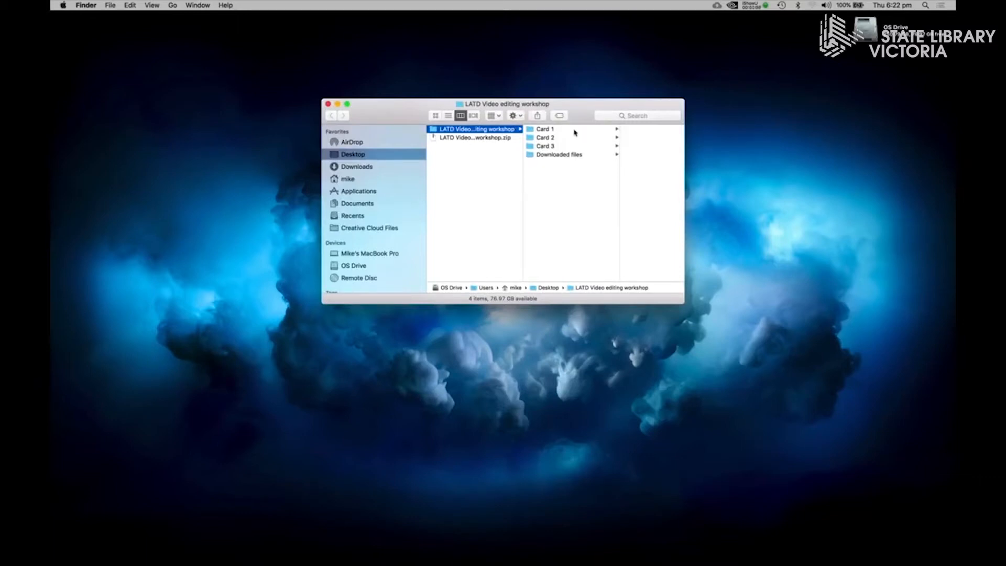
Preview the video IMG083.mp4 in the Card 1 folder, then close the preview.
{"action": "left_click", "coordinate": [575, 131]}
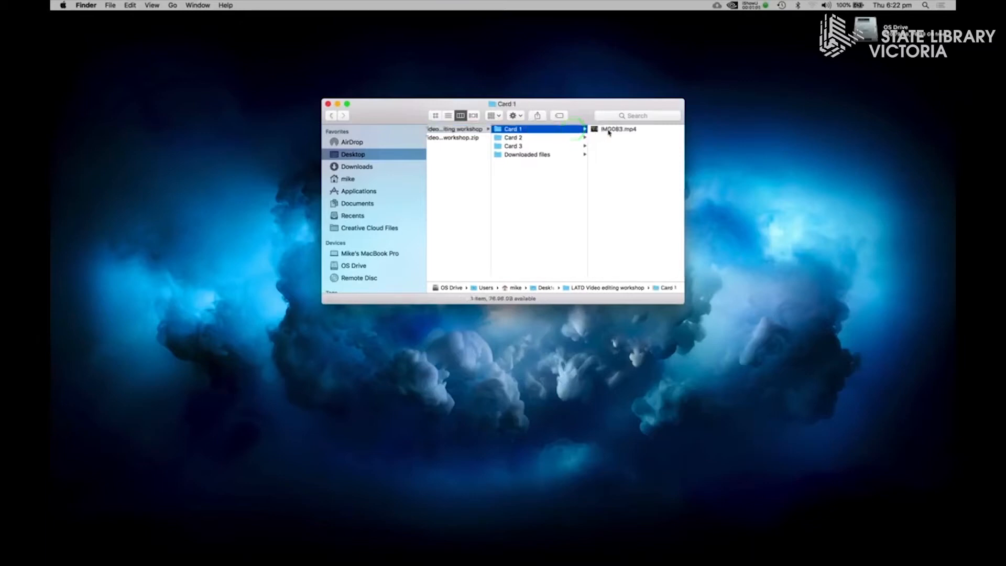
{"action": "left_click", "coordinate": [609, 133]}
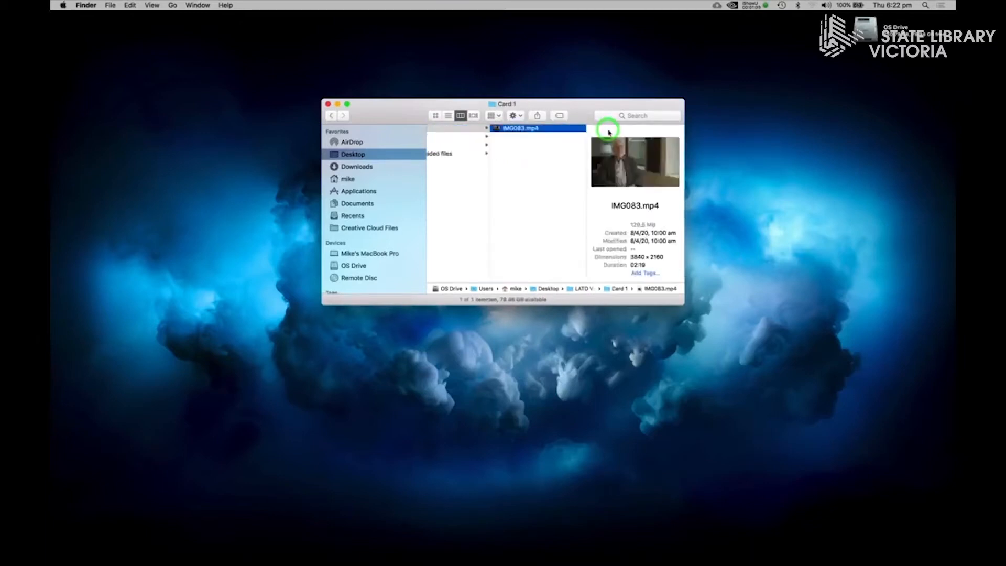
{"action": "key", "text": "space"}
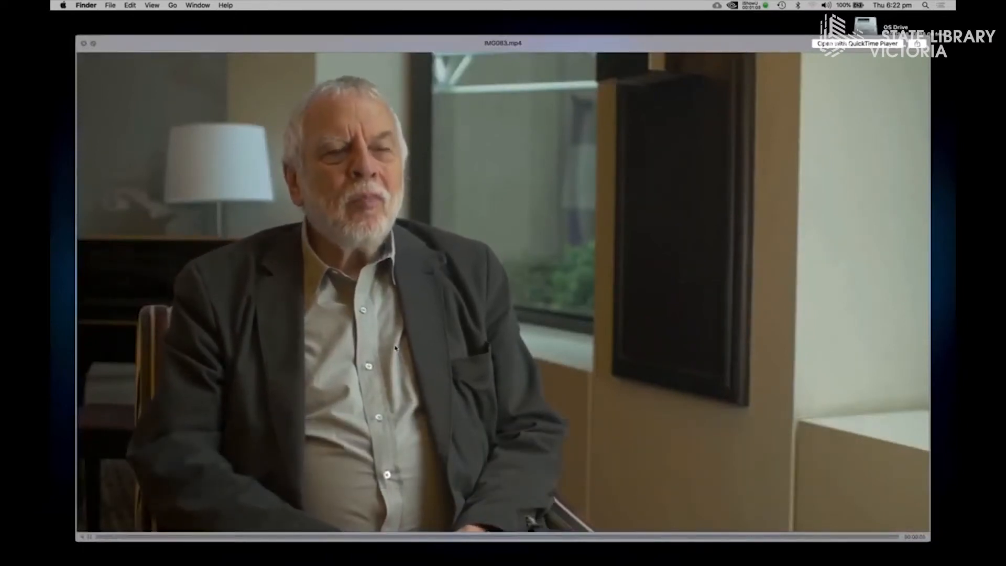
{"action": "key", "text": "space"}
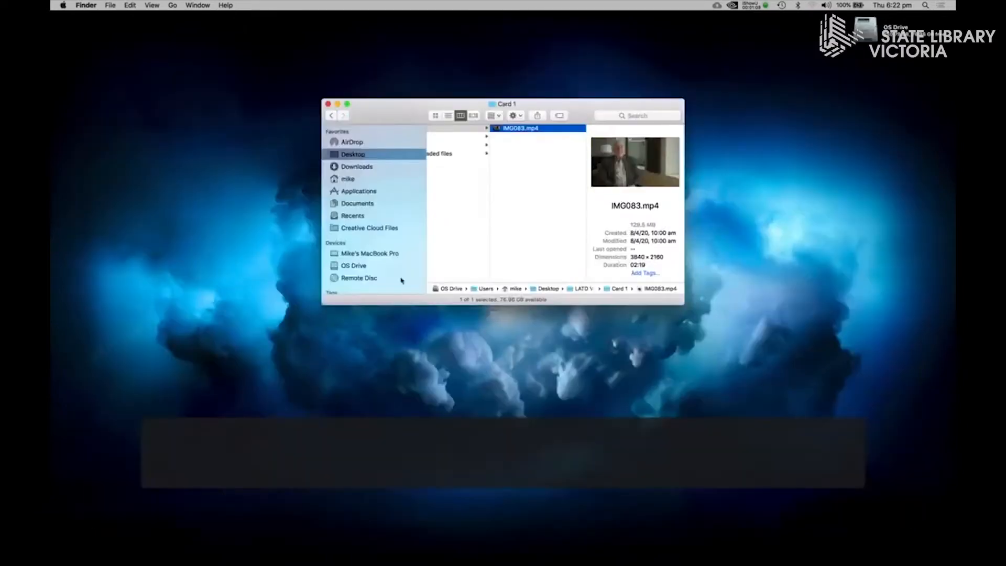
Show the contents of the Card 2 folder and move the window aside to free up desktop space.
{"action": "scroll", "coordinate": [455, 157], "scroll_direction": "left", "scroll_amount": 2}
{"action": "left_click", "coordinate": [459, 137]}
{"action": "left_click_drag", "start_coordinate": [371, 110], "coordinate": [478, 128]}
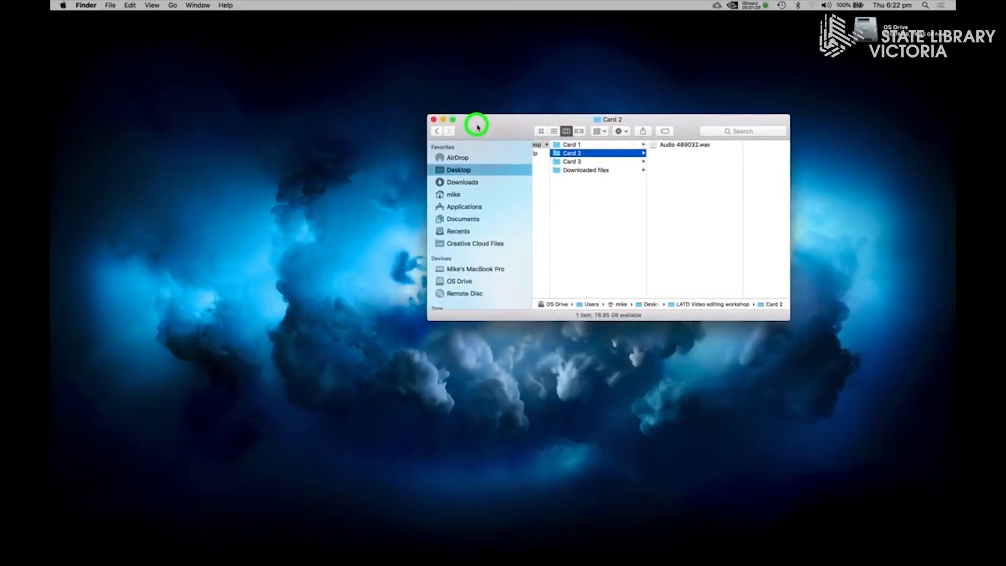
{"action": "left_click_drag", "start_coordinate": [478, 128], "coordinate": [478, 126]}
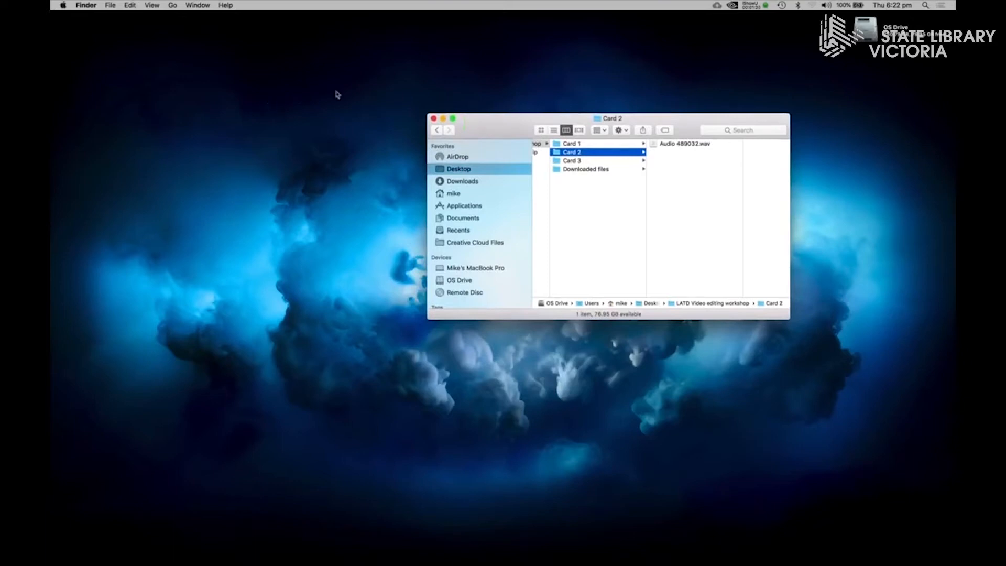
{"action": "mouse_move", "coordinate": [478, 129]}
{"action": "left_mouse_down"}
{"action": "mouse_move", "coordinate": [485, 154]}
{"action": "mouse_move", "coordinate": [486, 135]}
{"action": "left_mouse_up"}
Create a new folder on the desktop named Atari.
{"action": "right_click", "coordinate": [264, 107]}
{"action": "left_click", "coordinate": [263, 109]}
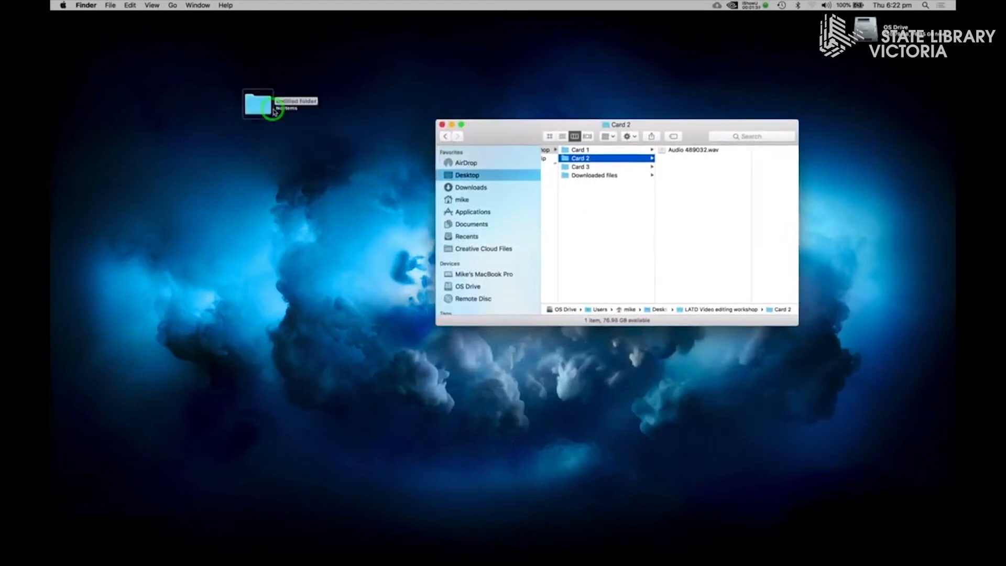
{"action": "type", "text": "Atari"}
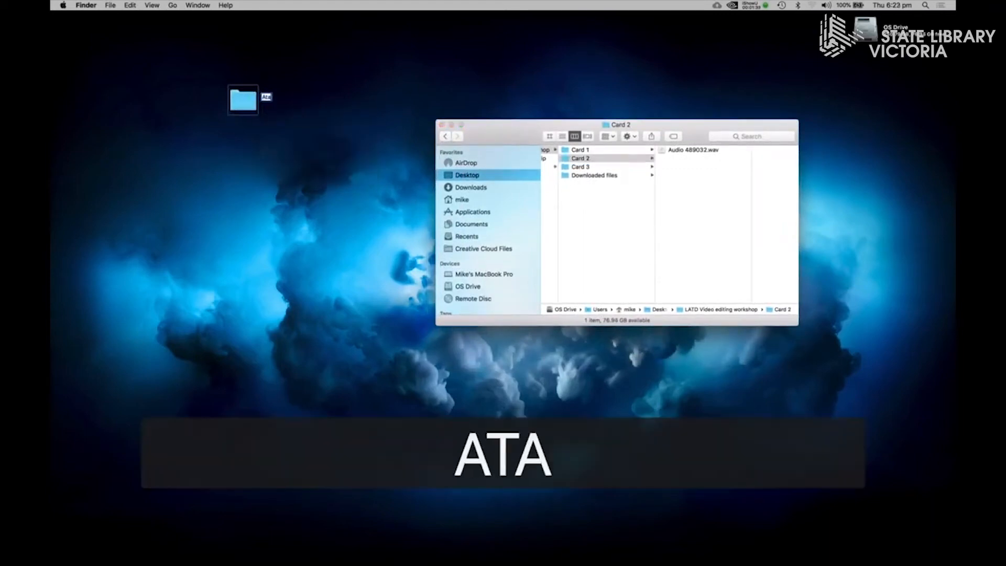
{"action": "left_click", "coordinate": [266, 126]}
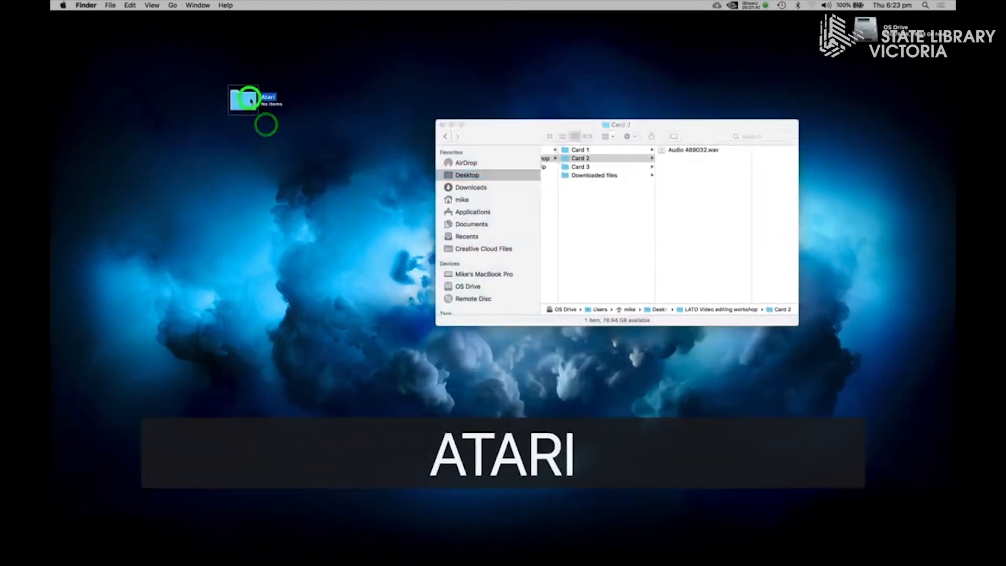
Open the Atari folder in its own window and place it beside the workshop files window.
{"action": "double_click", "coordinate": [247, 99]}
{"action": "left_click_drag", "start_coordinate": [513, 146], "coordinate": [171, 145]}
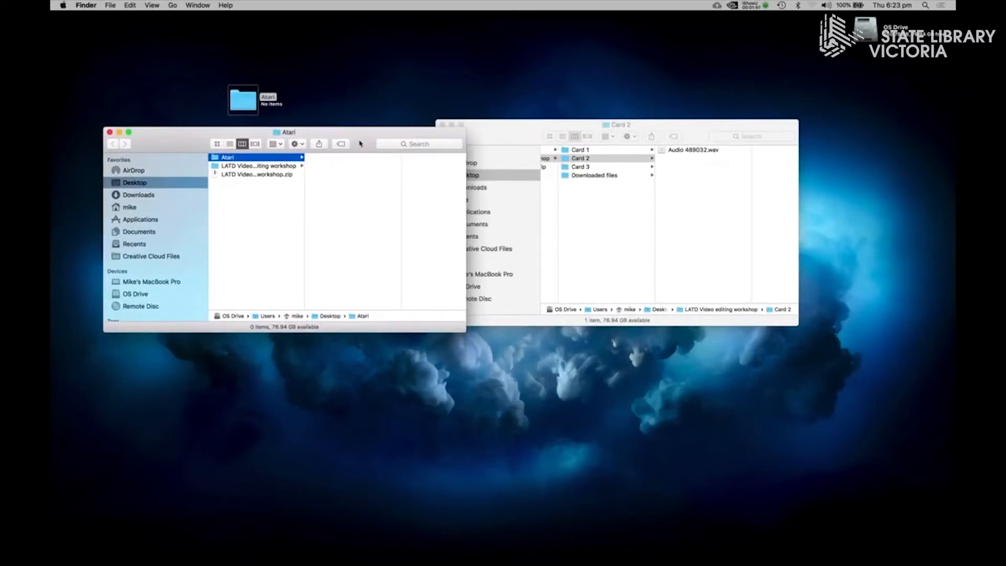
{"action": "left_click_drag", "start_coordinate": [361, 144], "coordinate": [329, 154]}
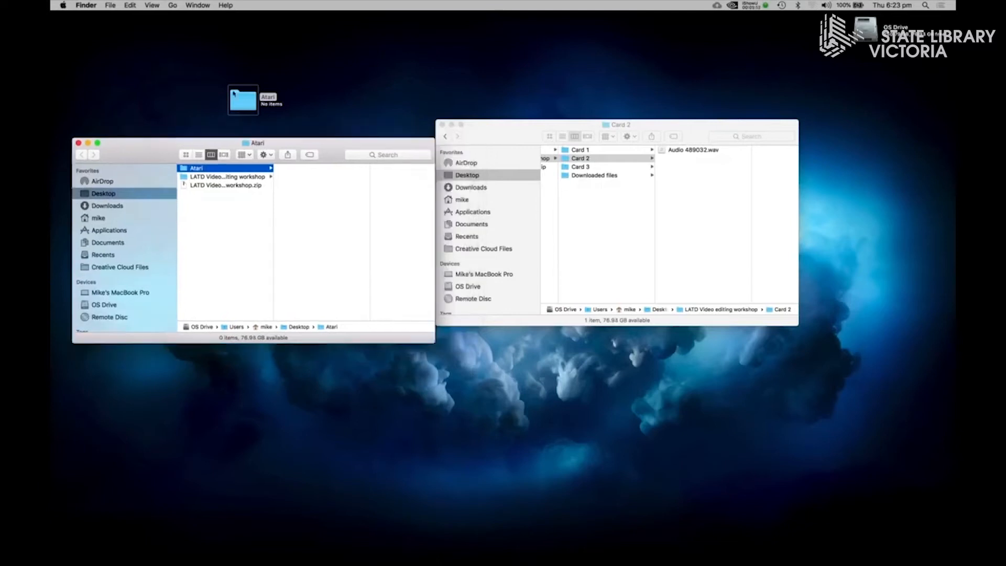
{"action": "mouse_move", "coordinate": [293, 146]}
{"action": "left_mouse_down"}
{"action": "mouse_move", "coordinate": [284, 145]}
{"action": "mouse_move", "coordinate": [312, 145]}
{"action": "mouse_move", "coordinate": [305, 135]}
{"action": "left_mouse_up"}
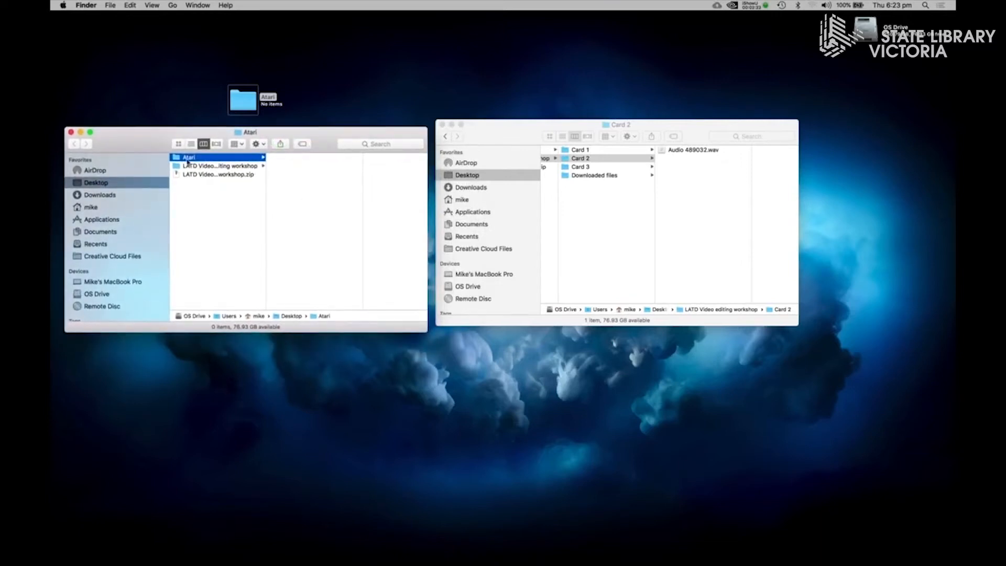
Create a subfolder named Media inside the Atari folder.
{"action": "right_click", "coordinate": [317, 172]}
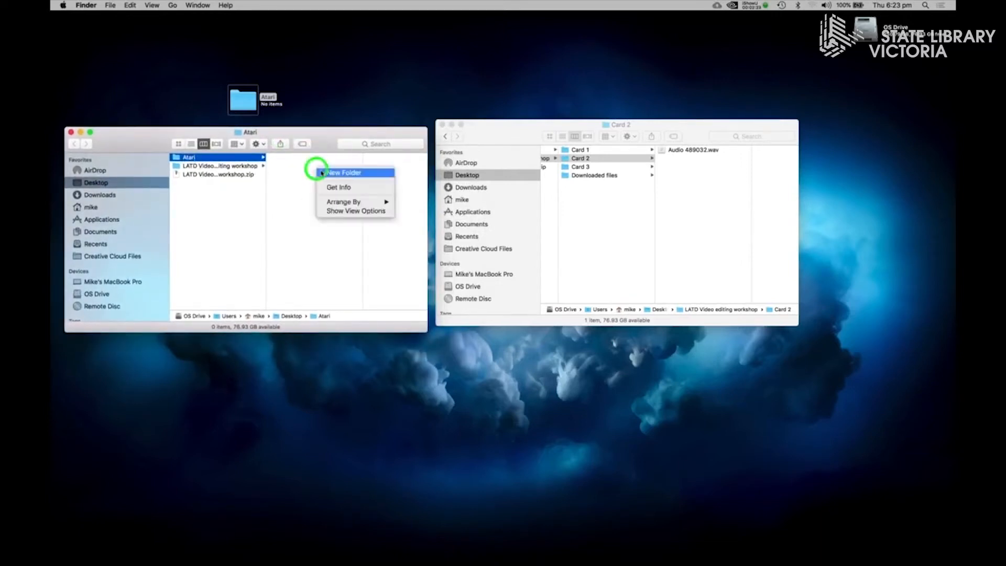
{"action": "left_click", "coordinate": [323, 173]}
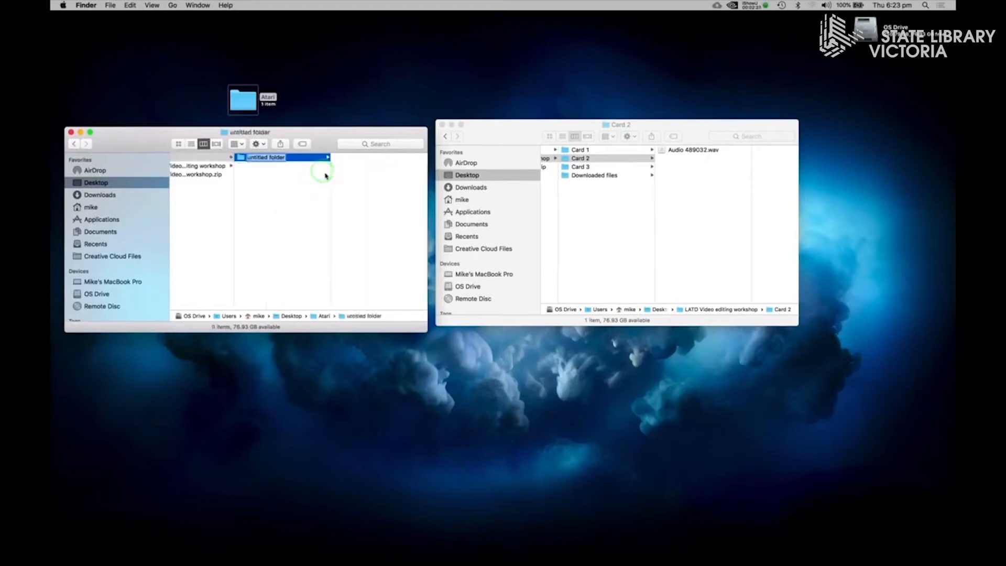
{"action": "type", "text": "Media"}
{"action": "left_click", "coordinate": [308, 182]}
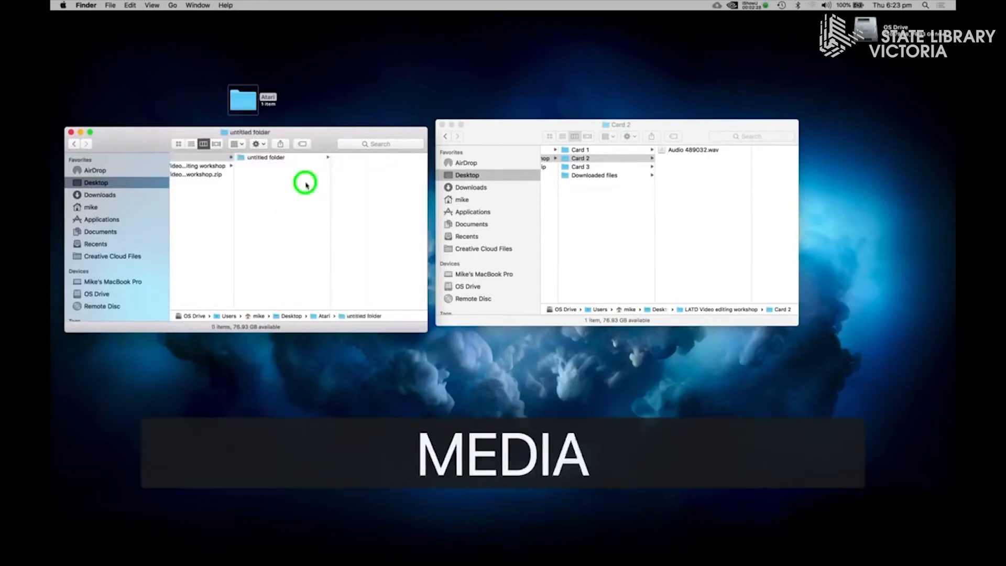
Create a second subfolder named Projects inside the Atari folder.
{"action": "right_click", "coordinate": [310, 185]}
{"action": "left_click", "coordinate": [312, 186]}
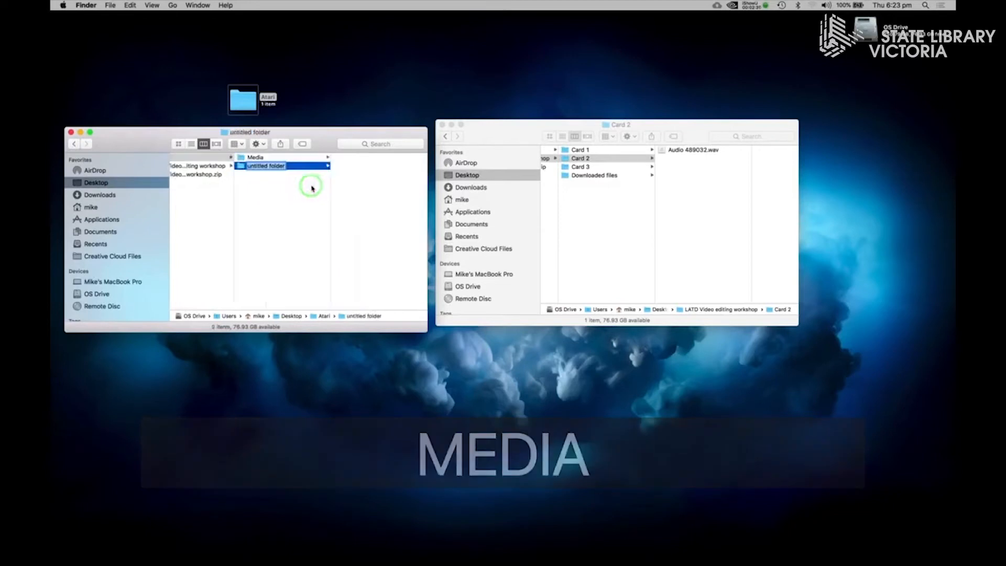
{"action": "type", "text": "Projects"}
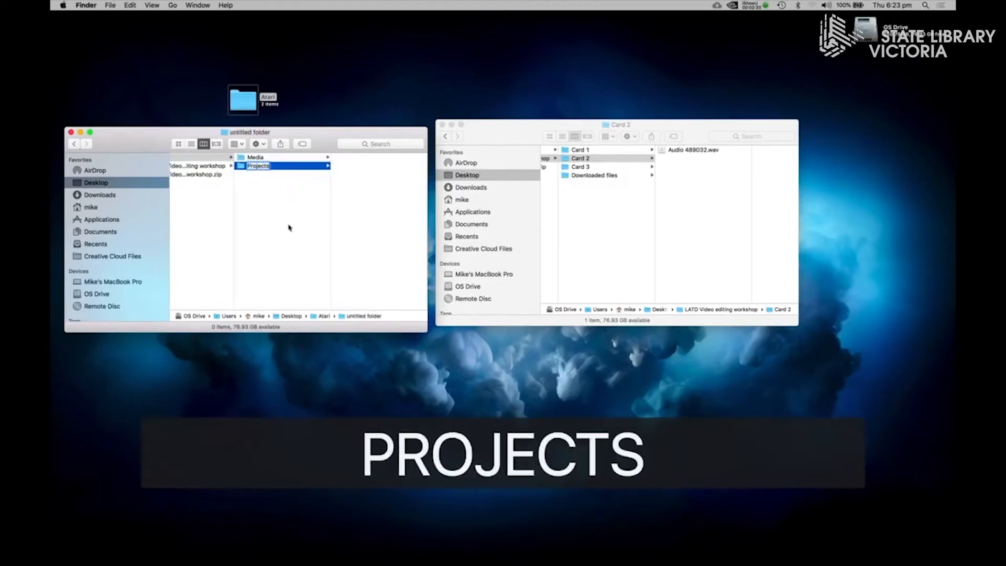
{"action": "left_click", "coordinate": [282, 218]}
Create a third subfolder named Renders inside the Atari folder.
{"action": "right_click", "coordinate": [291, 195]}
{"action": "left_click", "coordinate": [296, 193]}
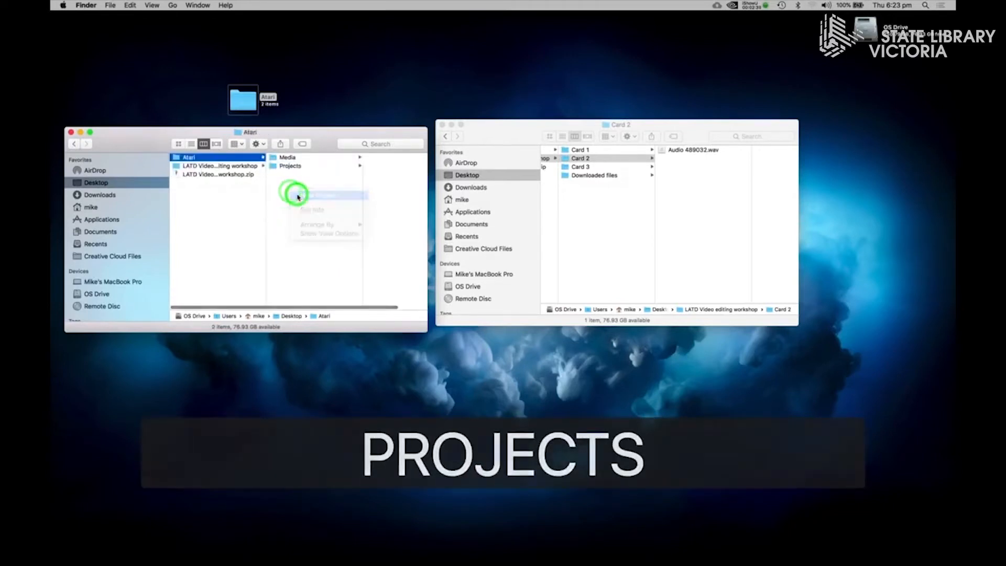
{"action": "type", "text": "Ren"}
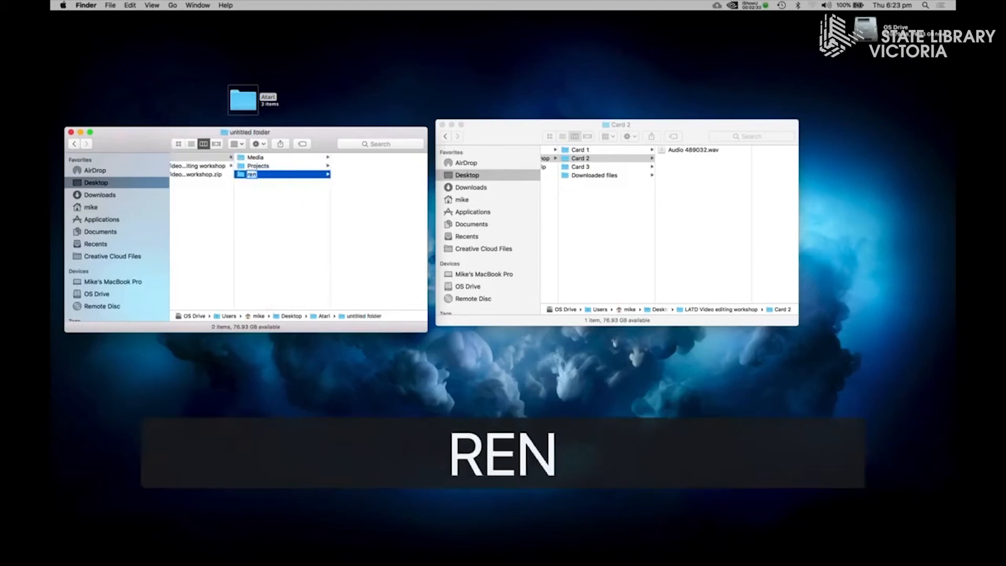
{"action": "type", "text": "ders"}
{"action": "left_click", "coordinate": [293, 185]}
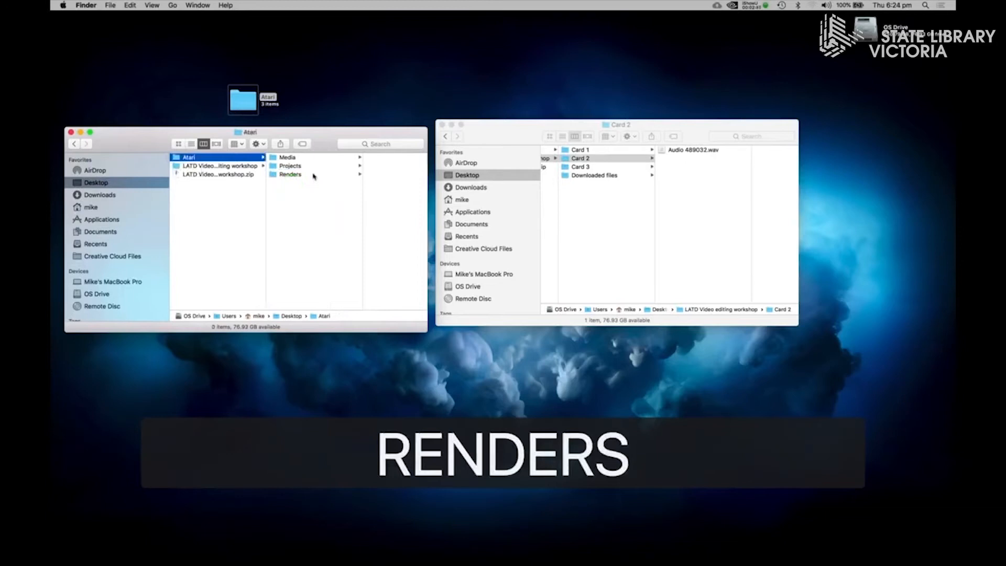
Open the Media folder in the Atari window and select IMG083.mp4 from Card 1 in the workshop files window.
{"action": "left_click_drag", "start_coordinate": [327, 136], "coordinate": [333, 133]}
{"action": "left_click", "coordinate": [309, 153]}
{"action": "left_click_drag", "start_coordinate": [573, 124], "coordinate": [573, 100]}
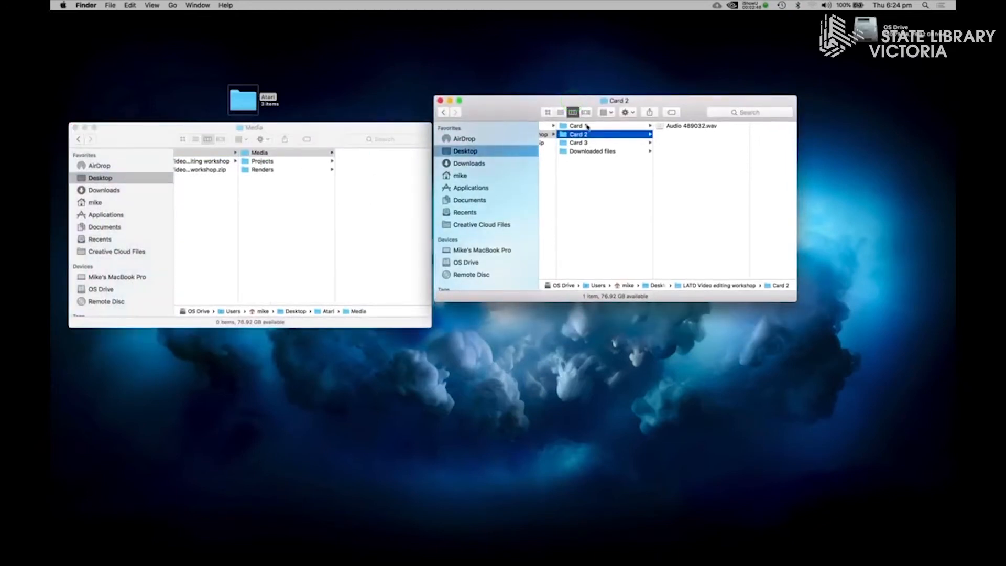
{"action": "left_click", "coordinate": [328, 133]}
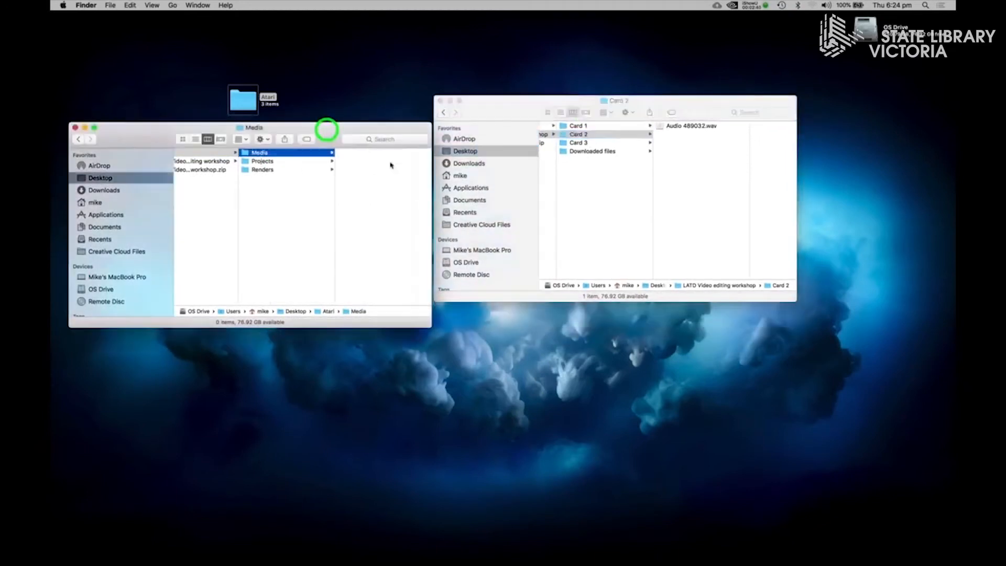
{"action": "left_click", "coordinate": [603, 126]}
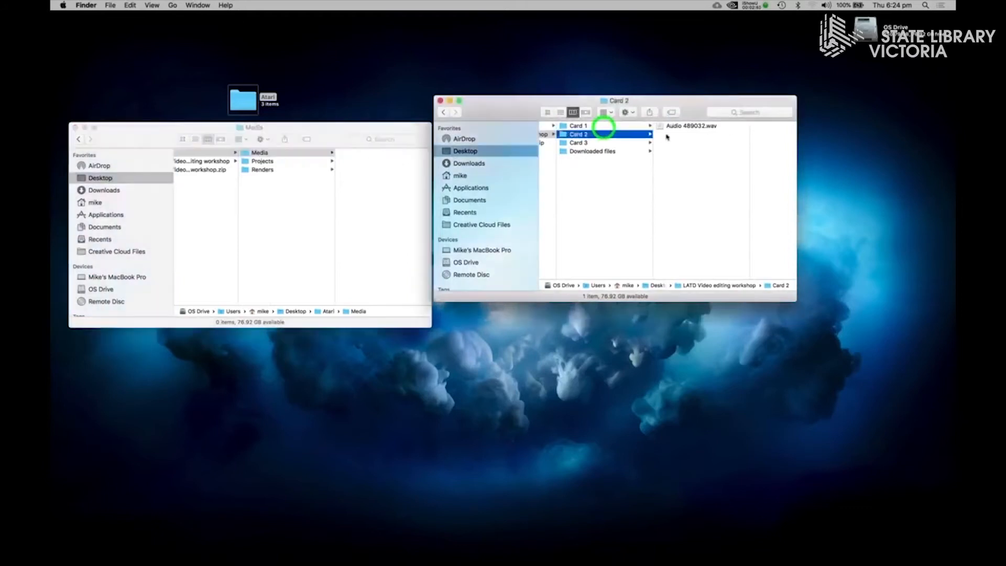
{"action": "left_click", "coordinate": [603, 126]}
{"action": "left_click", "coordinate": [676, 128]}
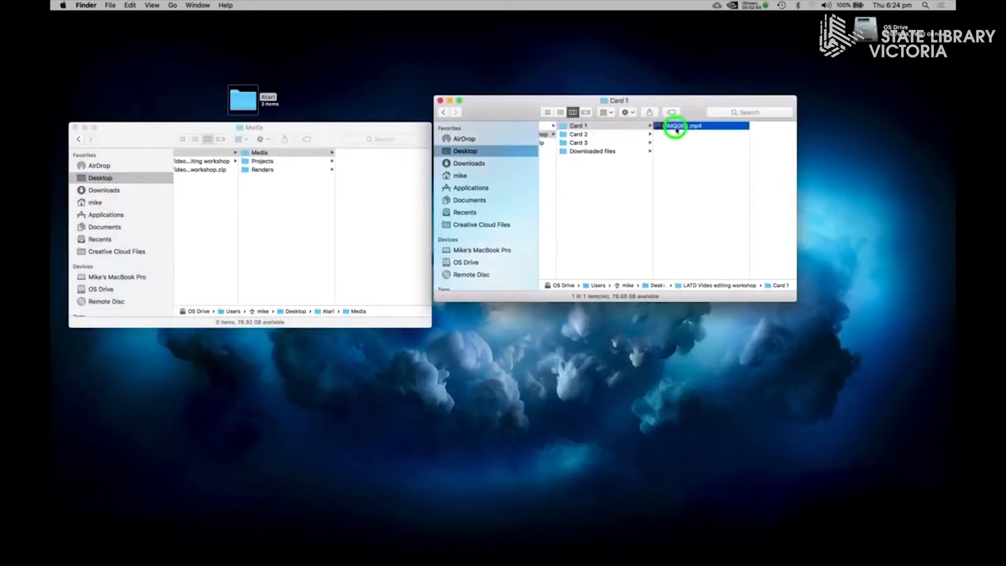
Create a folder named Interview inside the Media folder and open it.
{"action": "right_click", "coordinate": [375, 173]}
{"action": "left_click", "coordinate": [379, 174]}
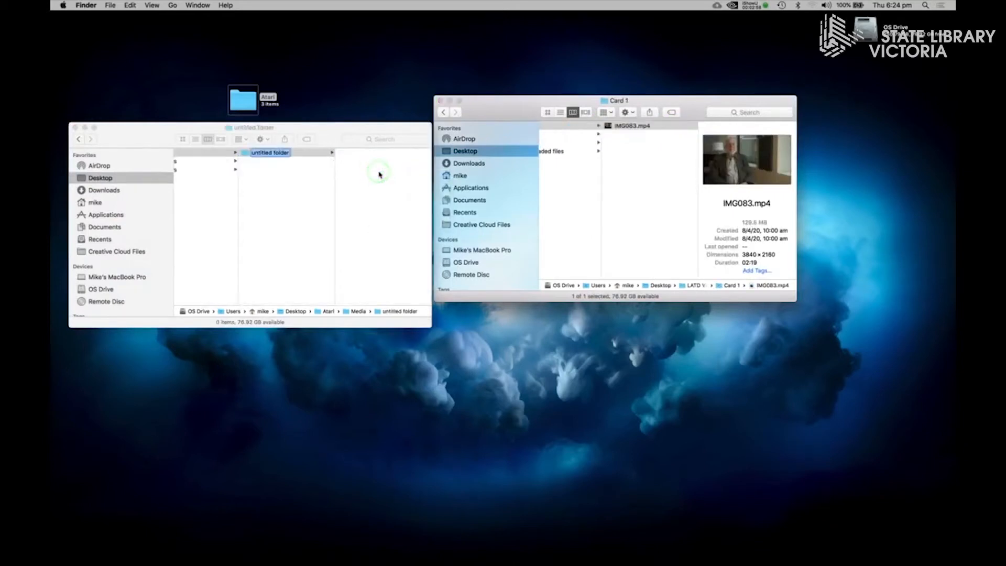
{"action": "type", "text": "Inte"}
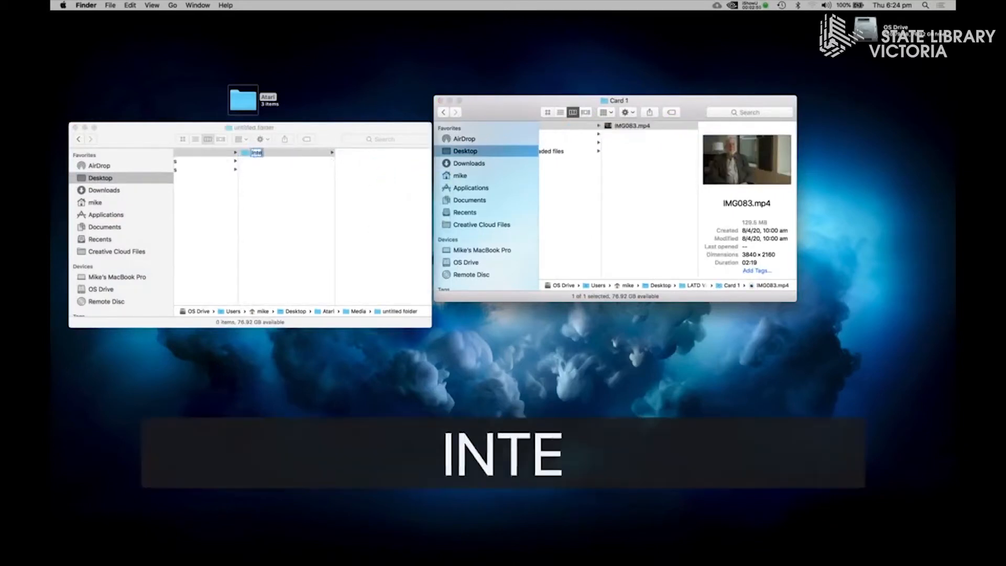
{"action": "type", "text": "rview"}
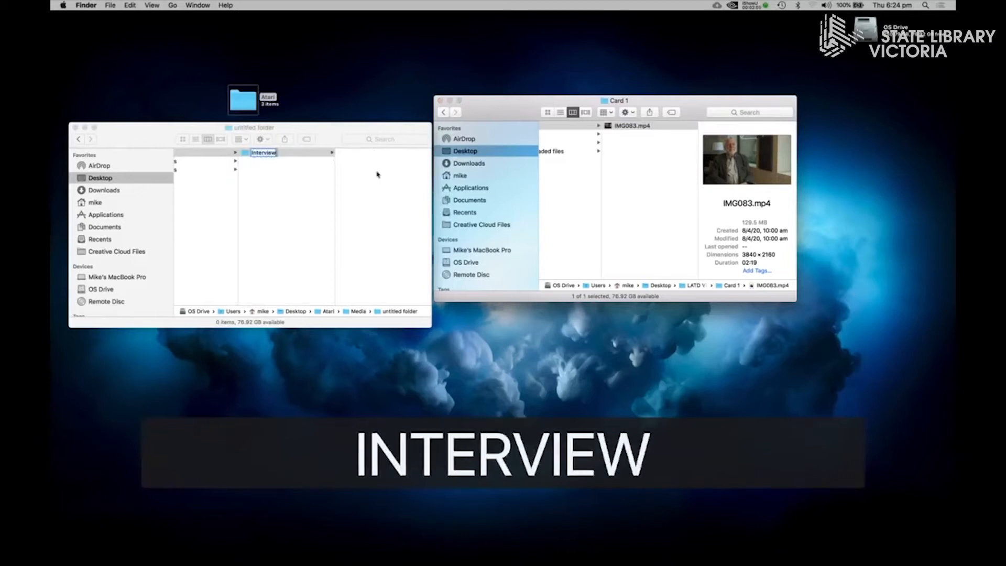
{"action": "left_click", "coordinate": [316, 156]}
Move IMG083.mp4 from the Card 1 folder into the Interview folder.
{"action": "left_click", "coordinate": [517, 110]}
{"action": "left_click_drag", "start_coordinate": [517, 110], "coordinate": [544, 106]}
{"action": "left_click", "coordinate": [686, 121]}
{"action": "left_click_drag", "start_coordinate": [686, 122], "coordinate": [374, 183]}
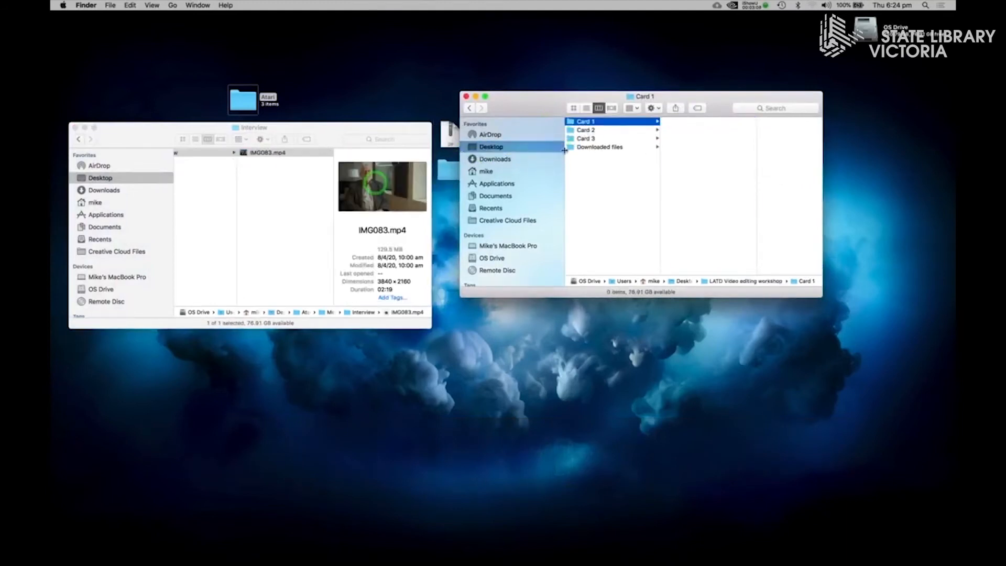
Move Audio 489032.wav from Card 2 and MOV0389.mp4 from Card 3 into the Interview folder.
{"action": "left_click", "coordinate": [604, 131]}
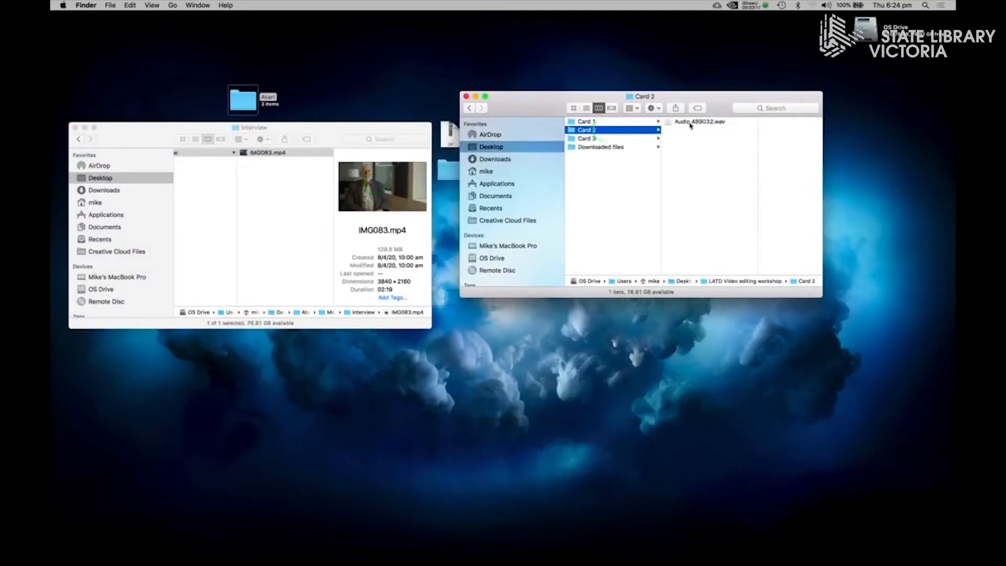
{"action": "left_click_drag", "start_coordinate": [691, 126], "coordinate": [277, 215]}
{"action": "left_click", "coordinate": [588, 138]}
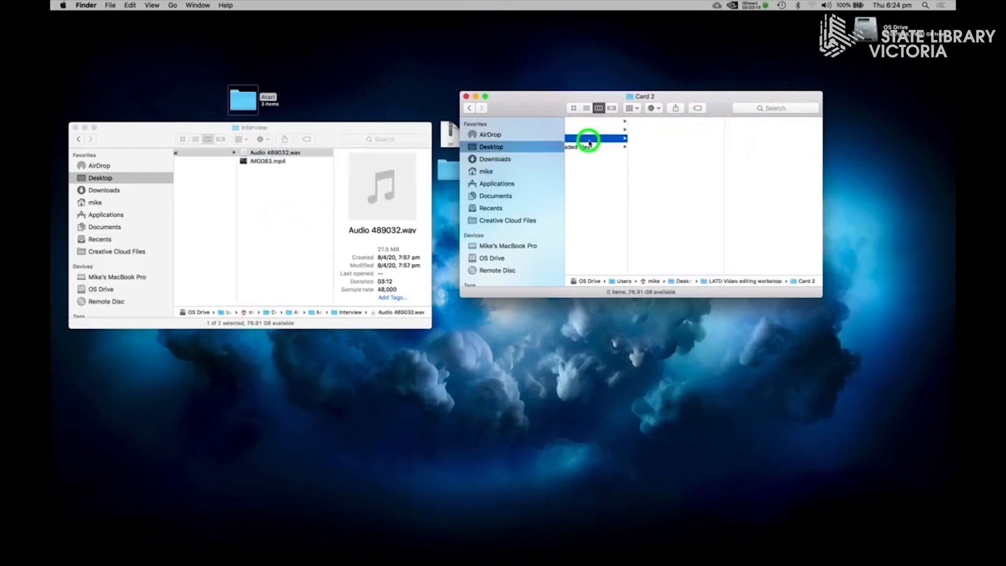
{"action": "left_click_drag", "start_coordinate": [693, 124], "coordinate": [275, 208]}
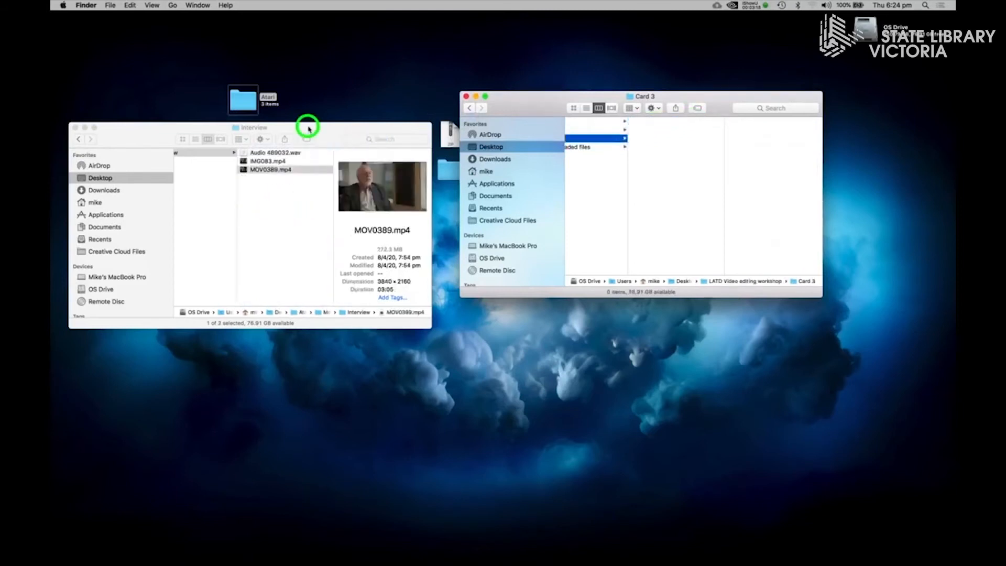
Enlarge the Interview folder window and check the previews of its two video clips and the audio file.
{"action": "left_click_drag", "start_coordinate": [312, 129], "coordinate": [377, 74]}
{"action": "left_click_drag", "start_coordinate": [496, 273], "coordinate": [674, 415]}
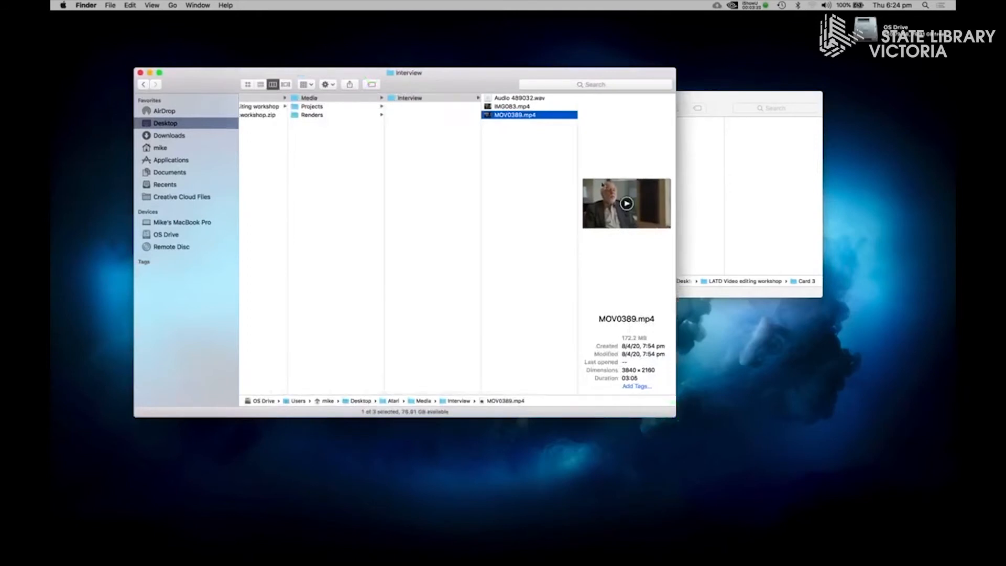
{"action": "key", "text": "Up"}
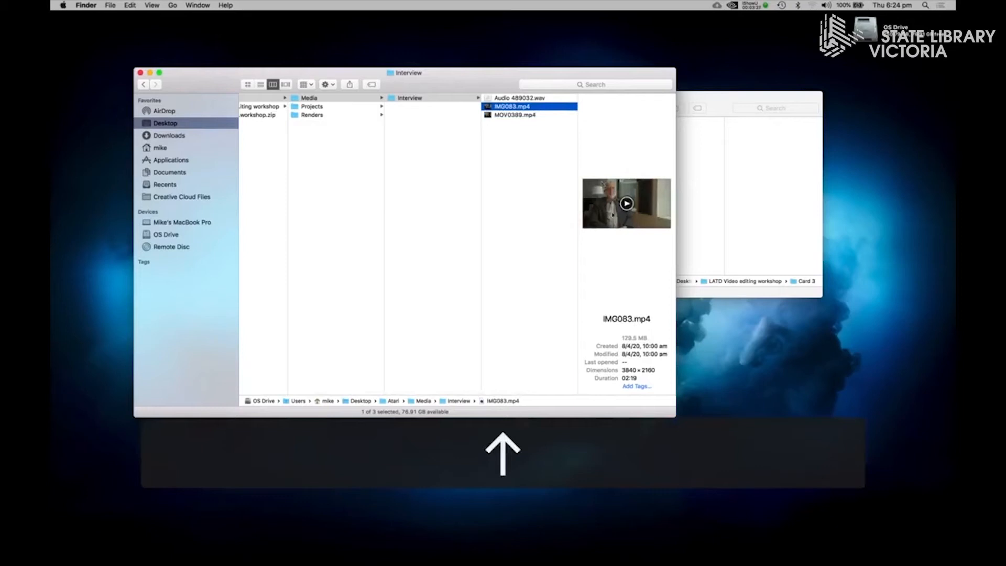
{"action": "key", "text": "Down"}
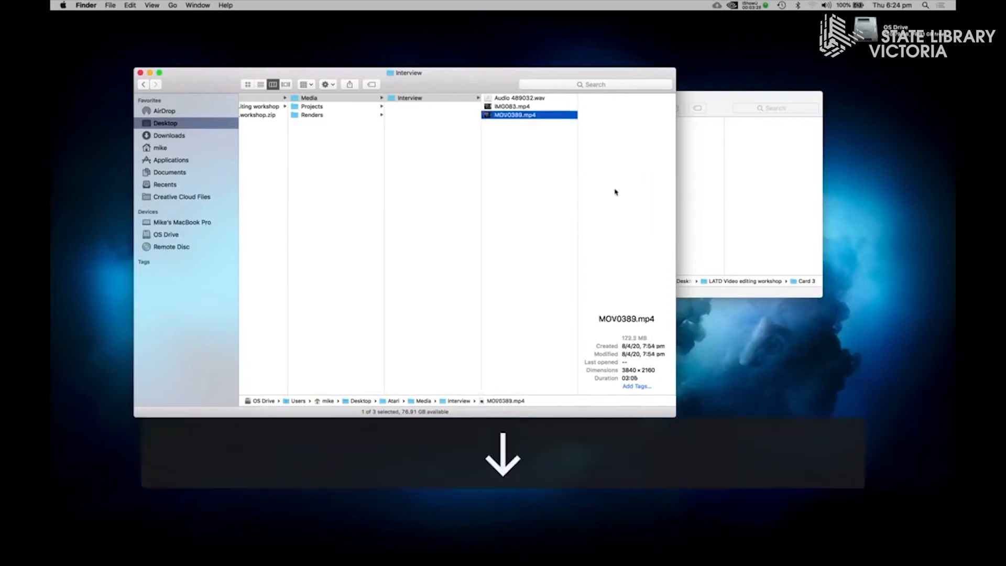
{"action": "key", "text": "Up"}
{"action": "key", "text": "Up"}
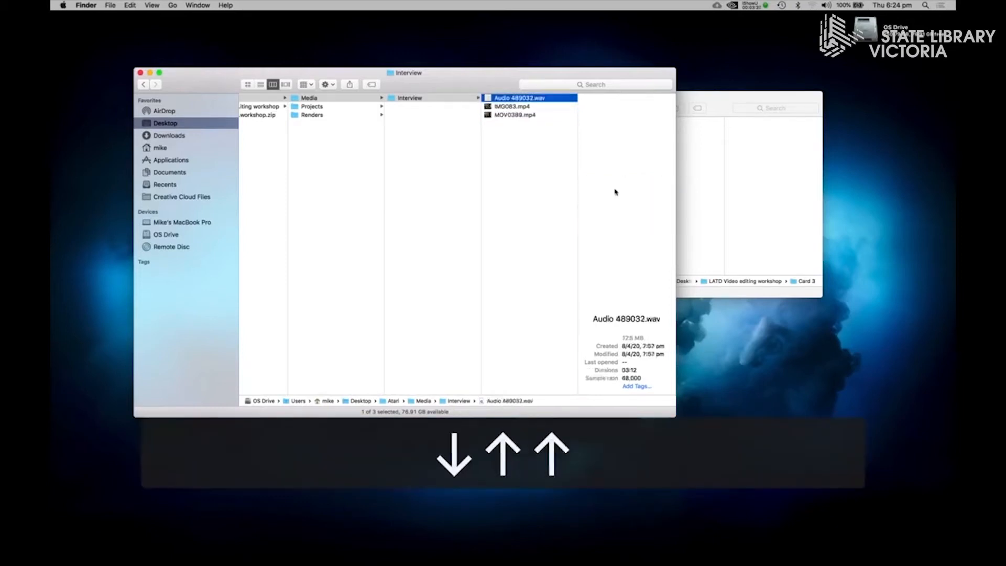
{"action": "key", "text": "Down"}
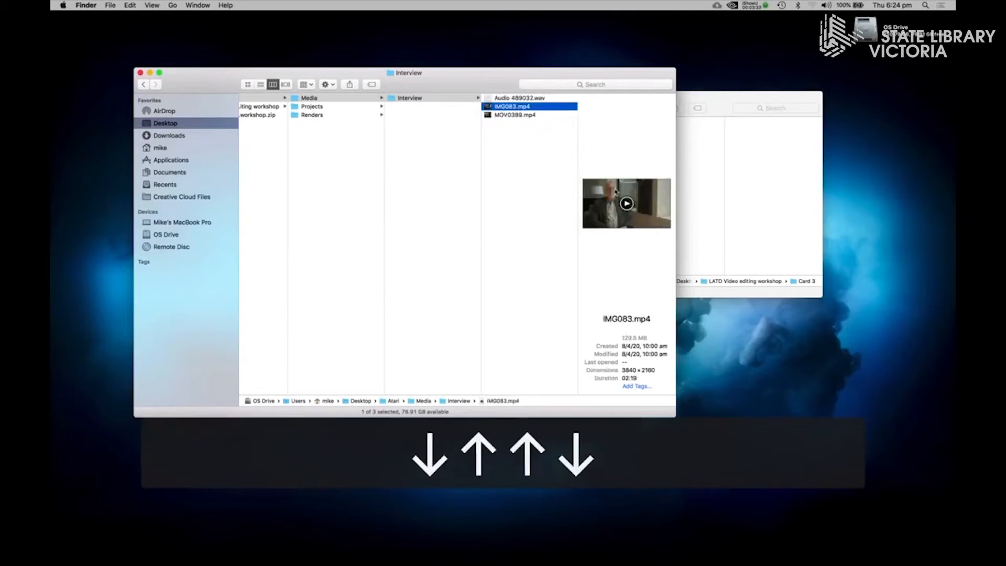
Rename IMG083.mp4 in the Interview folder to Atari Cam-A.mp4.
{"action": "left_click", "coordinate": [510, 106]}
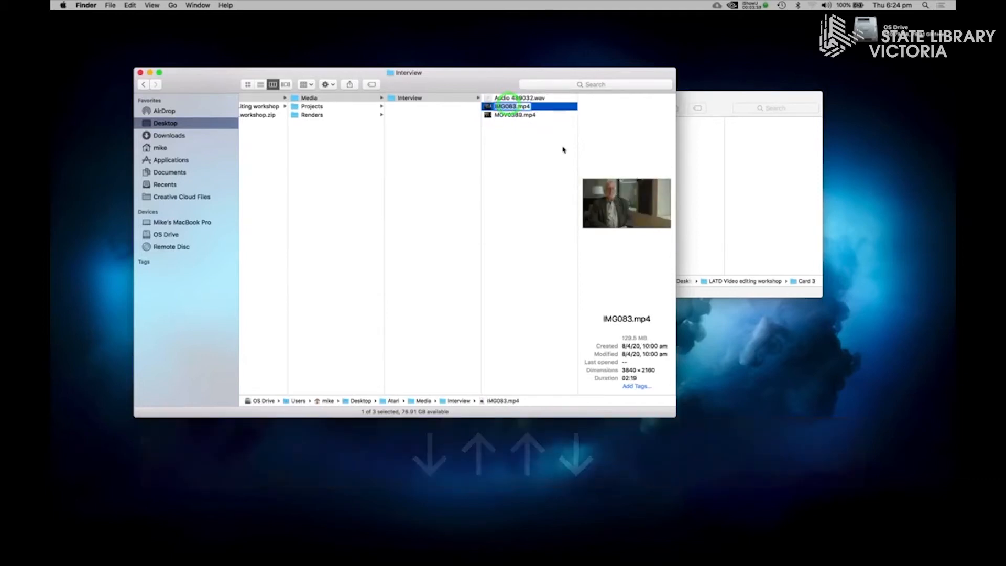
{"action": "type", "text": "Atar"}
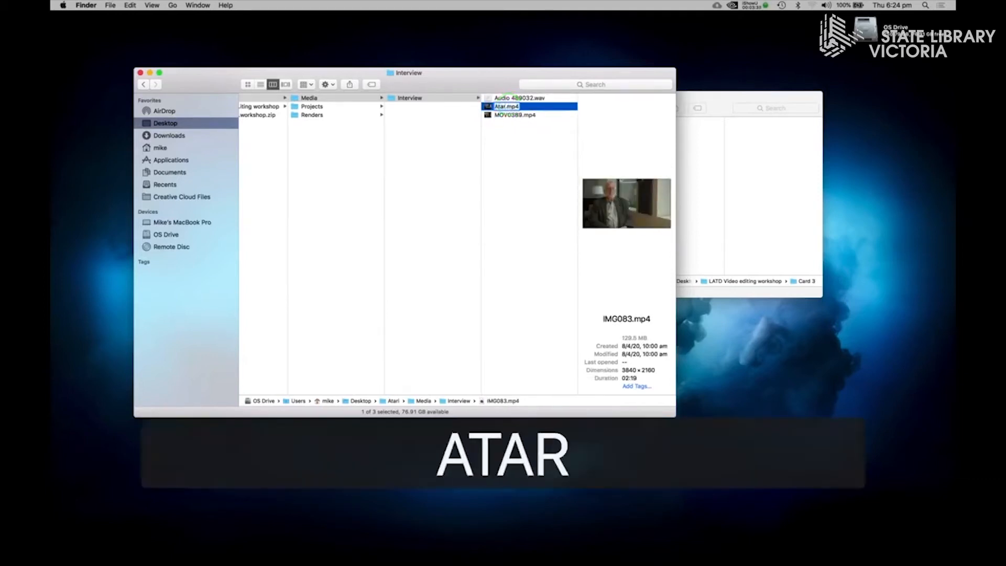
{"action": "type", "text": "i"}
{"action": "type", "text": " Cam-A"}
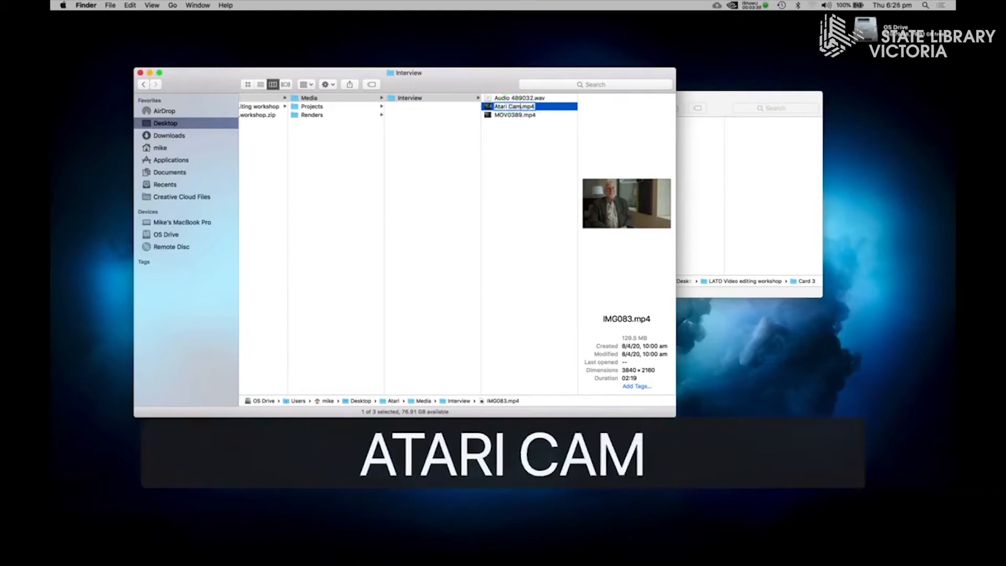
{"action": "left_click", "coordinate": [551, 106]}
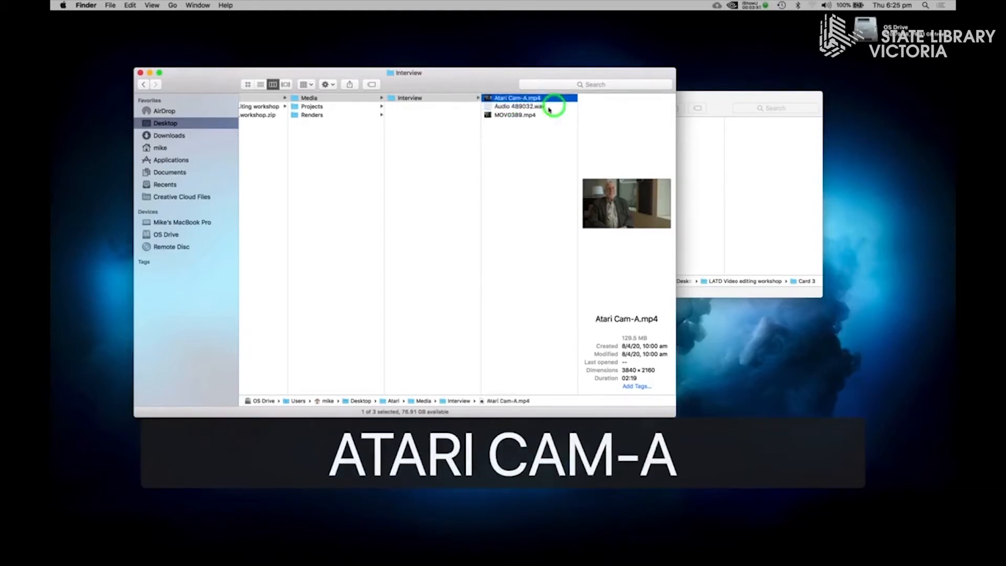
Rename MOV0389.mp4 in the Interview folder to Atari Cam-B.mp4.
{"action": "left_click", "coordinate": [513, 115]}
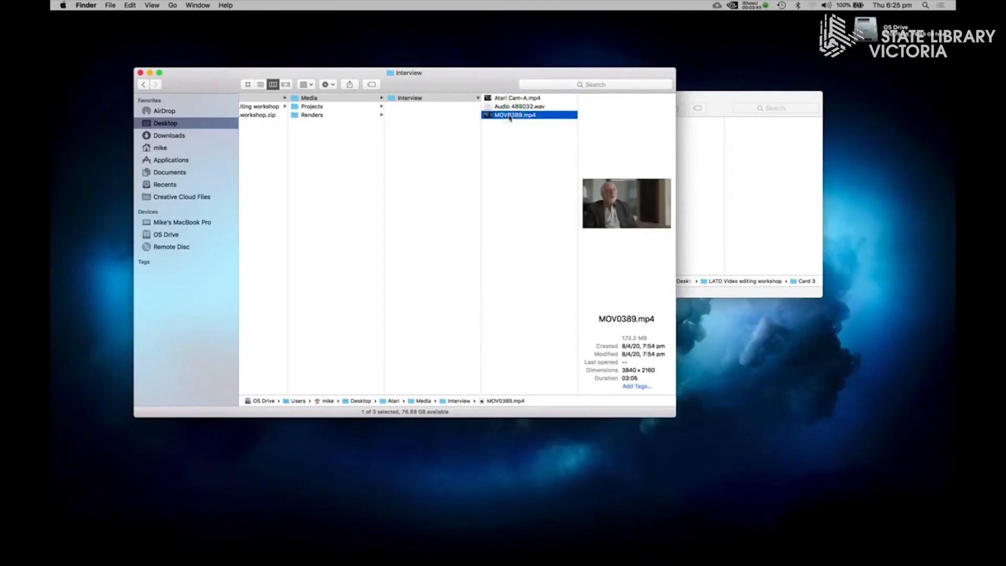
{"action": "type", "text": "Ata"}
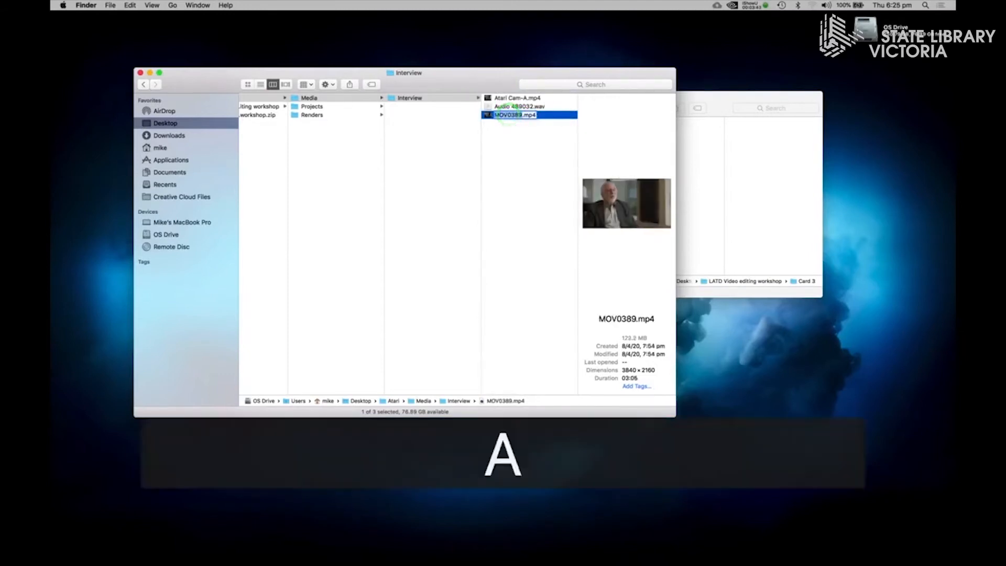
{"action": "type", "text": "ri Cam"}
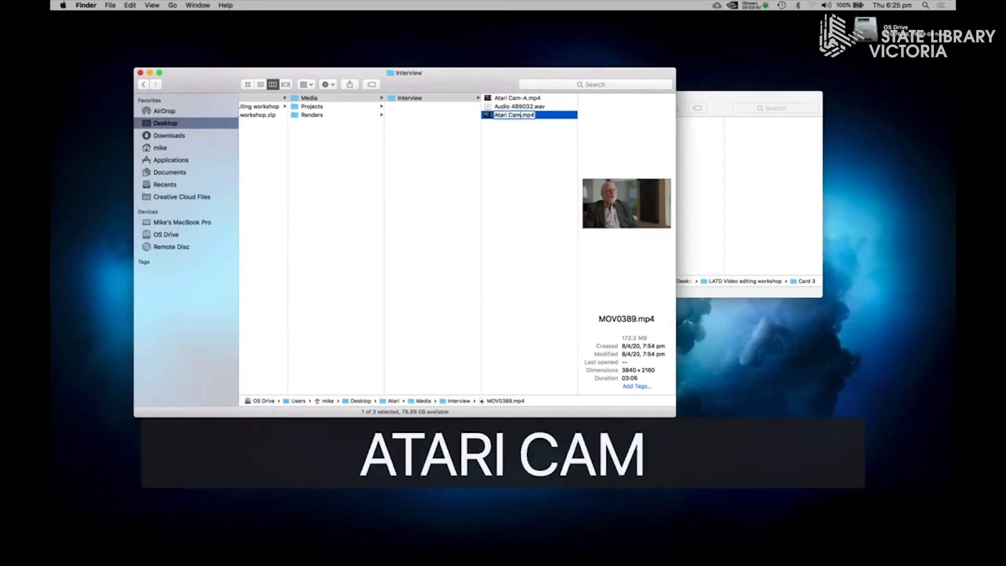
{"action": "type", "text": "-B"}
{"action": "left_click", "coordinate": [503, 124]}
Rename Audio 489032.wav in the Interview folder to Atari Audio.wav.
{"action": "left_click", "coordinate": [507, 116]}
{"action": "left_click", "coordinate": [508, 115]}
{"action": "type", "text": "At"}
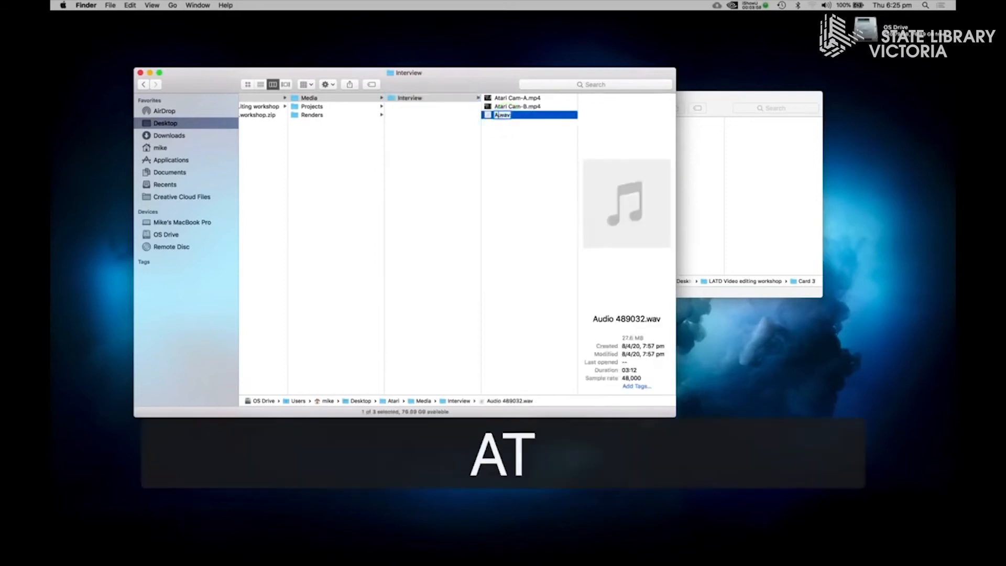
{"action": "type", "text": "ari Audi"}
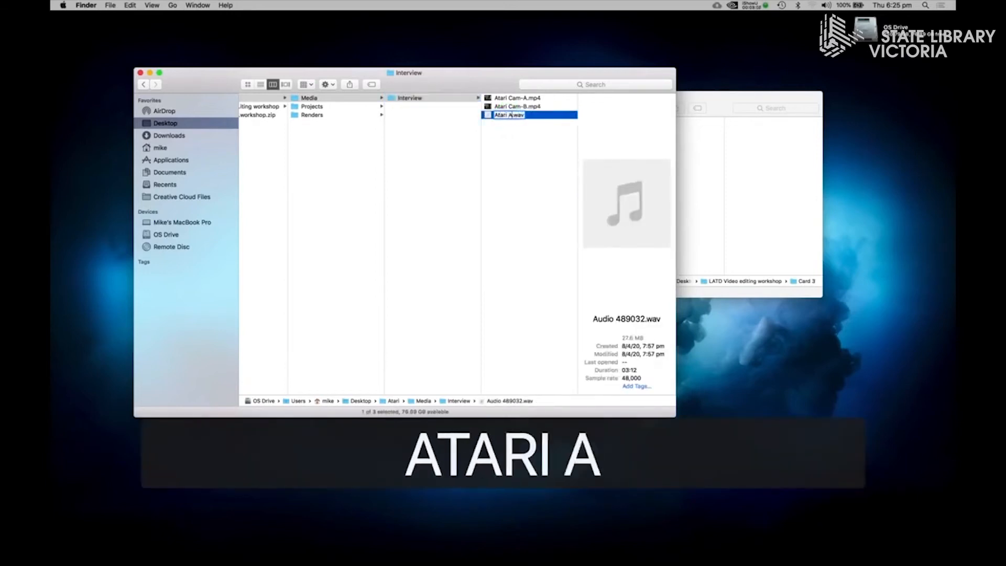
{"action": "type", "text": "o"}
{"action": "key", "text": "Return"}
Open the LATD Video editing workshop folder and move its Downloaded files folder into Atari's Media folder.
{"action": "left_click_drag", "start_coordinate": [470, 73], "coordinate": [786, 52]}
{"action": "double_click", "coordinate": [450, 171]}
{"action": "left_click", "coordinate": [753, 99]}
{"action": "left_click_drag", "start_coordinate": [832, 88], "coordinate": [403, 263]}
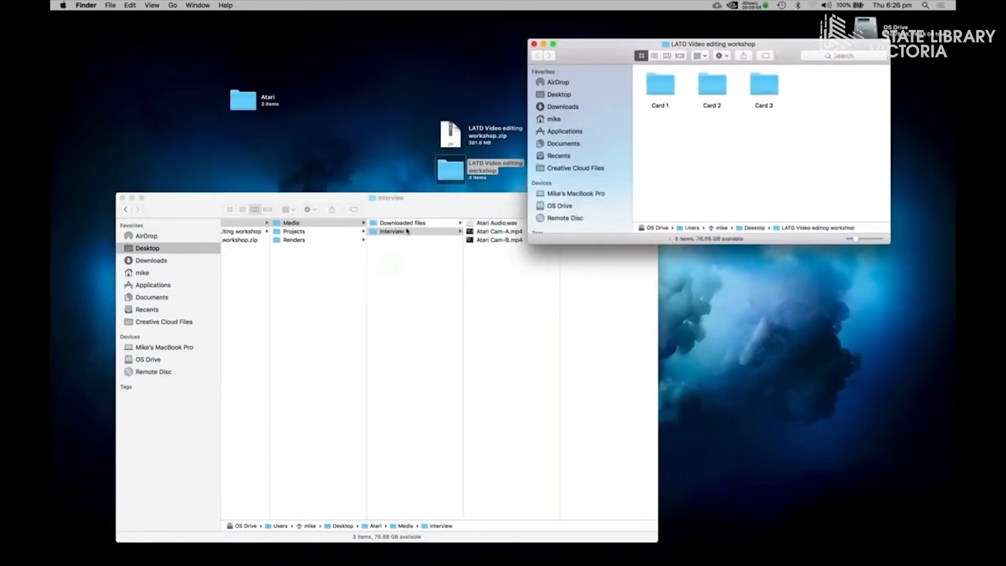
Open Downloaded files inside the Media folder and close the LATD Video editing workshop window.
{"action": "left_click_drag", "start_coordinate": [416, 207], "coordinate": [417, 134]}
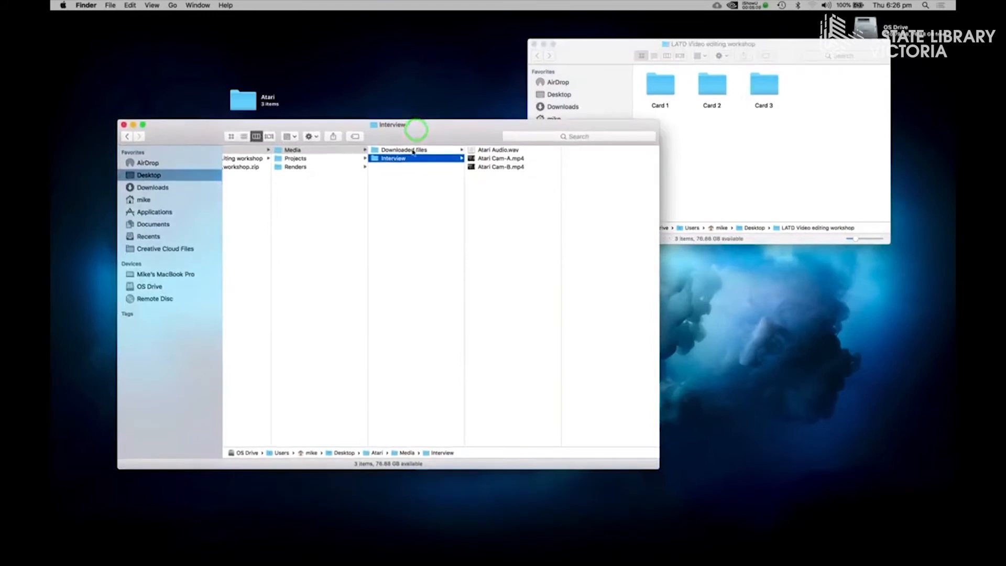
{"action": "left_click", "coordinate": [407, 151]}
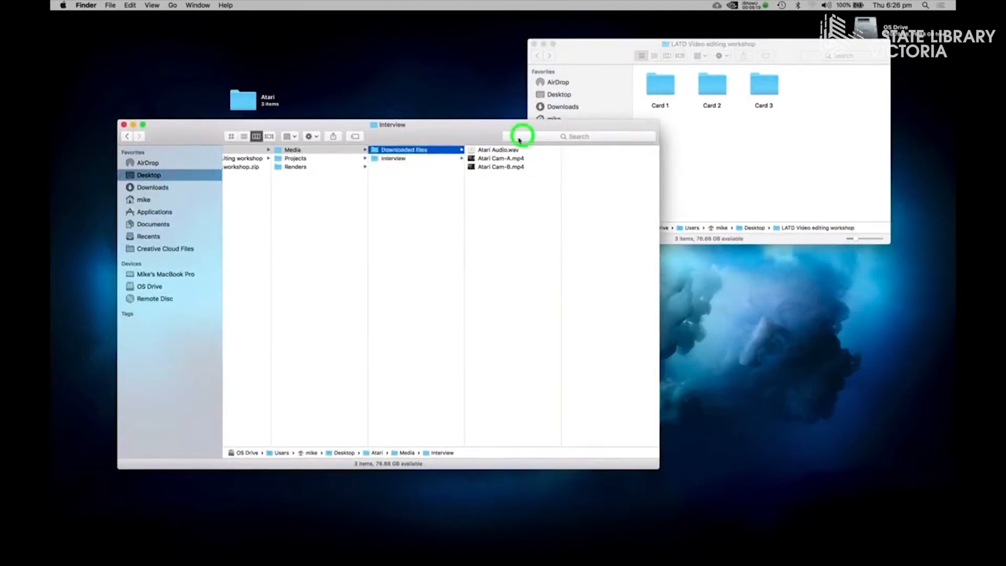
{"action": "left_click_drag", "start_coordinate": [523, 136], "coordinate": [588, 126]}
{"action": "left_click", "coordinate": [534, 45]}
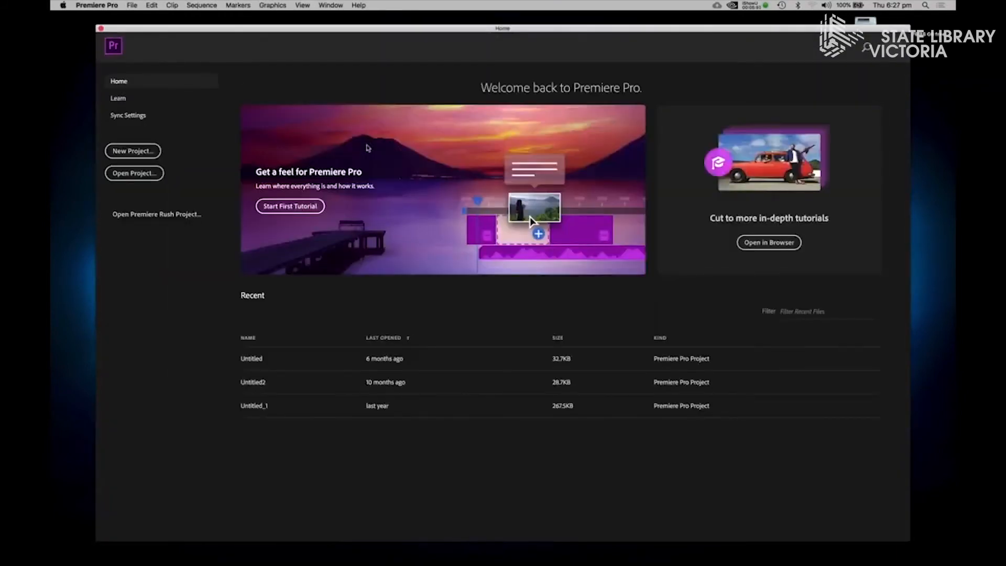
Switch to Premiere Pro and start a new project named Atari.
{"action": "left_click", "coordinate": [136, 153]}
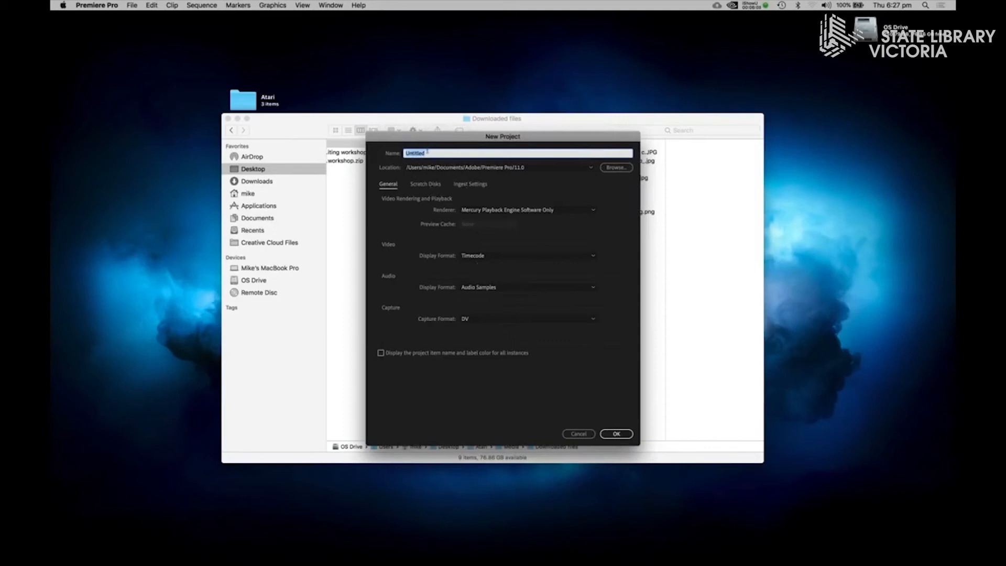
{"action": "type", "text": "Atar"}
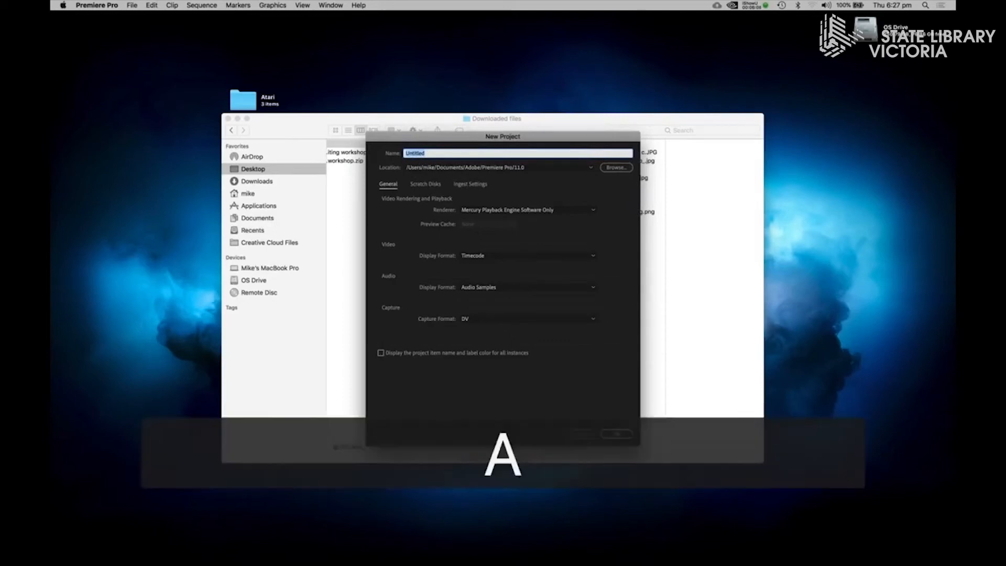
{"action": "type", "text": "i"}
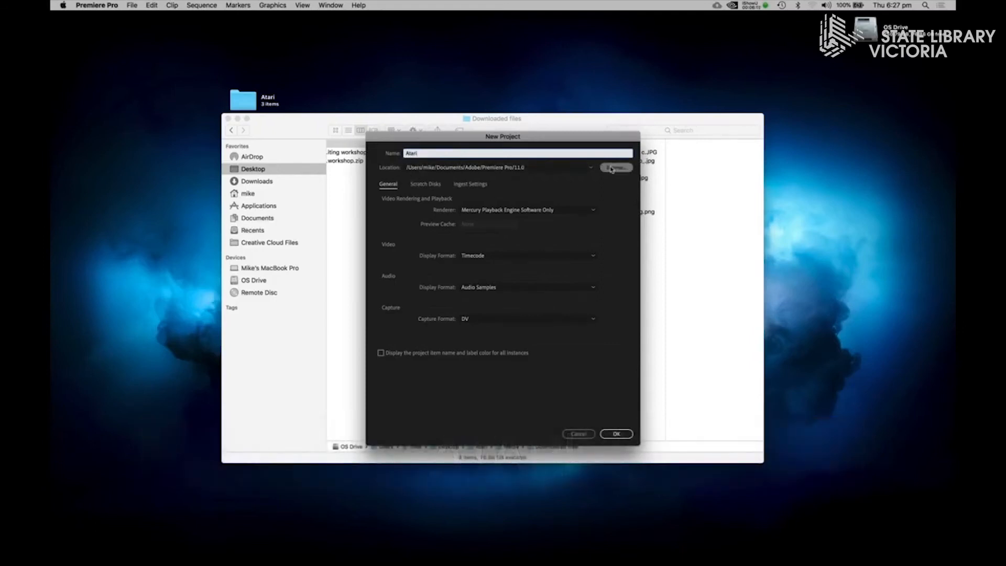
Set the project location to the Projects folder inside Atari on the Desktop and create the project.
{"action": "left_click", "coordinate": [611, 168]}
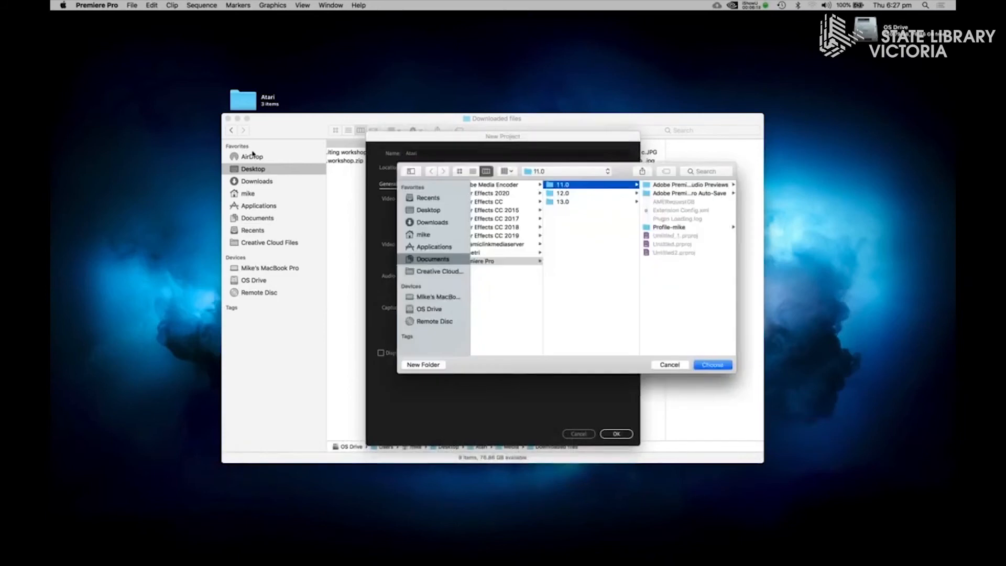
{"action": "left_click", "coordinate": [434, 211]}
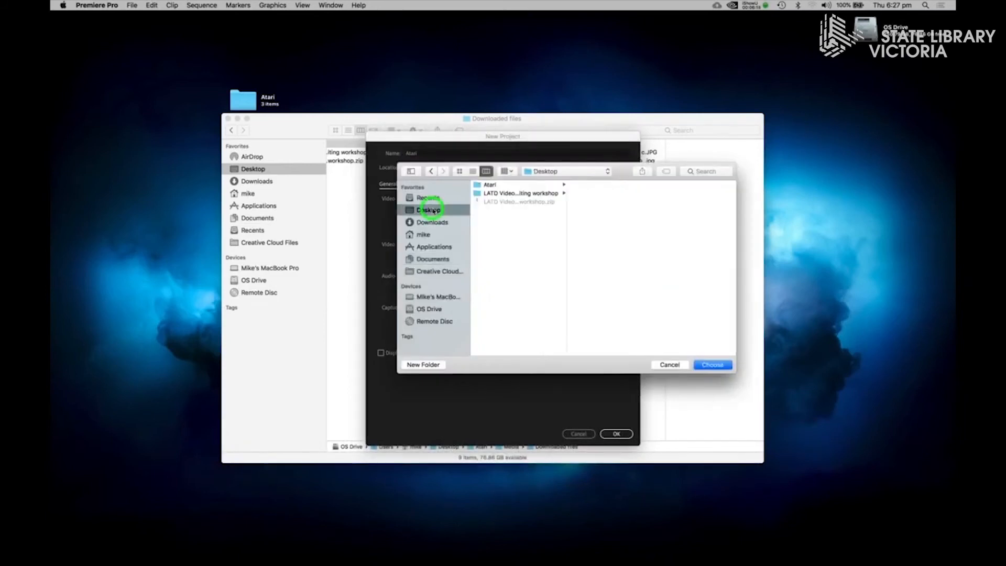
{"action": "left_click", "coordinate": [497, 187]}
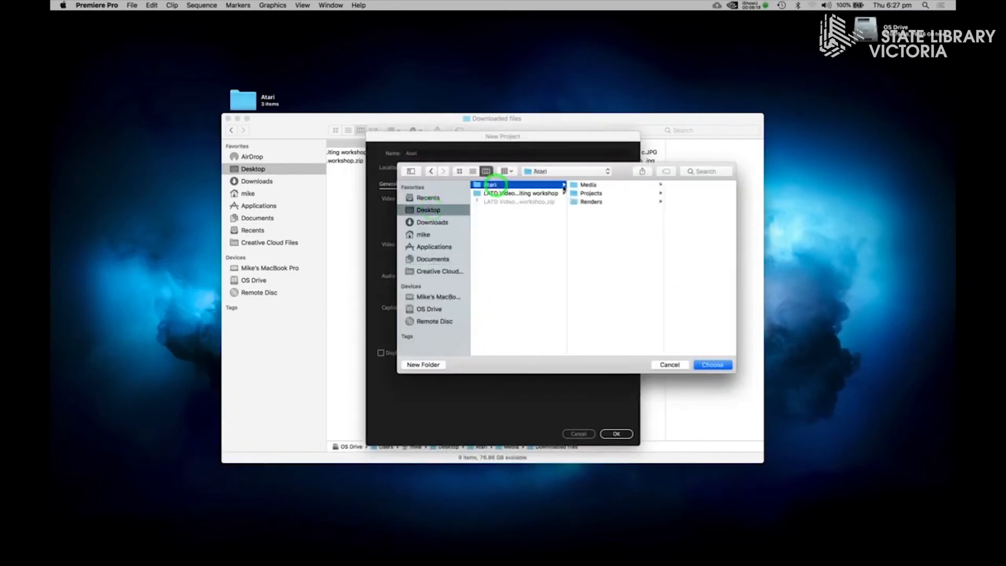
{"action": "left_click", "coordinate": [590, 194]}
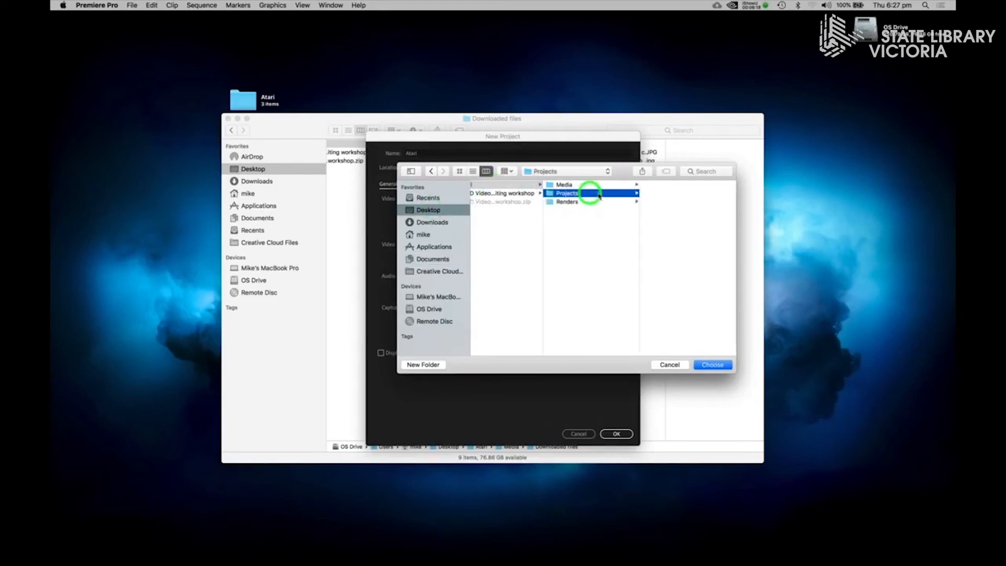
{"action": "left_click", "coordinate": [714, 366]}
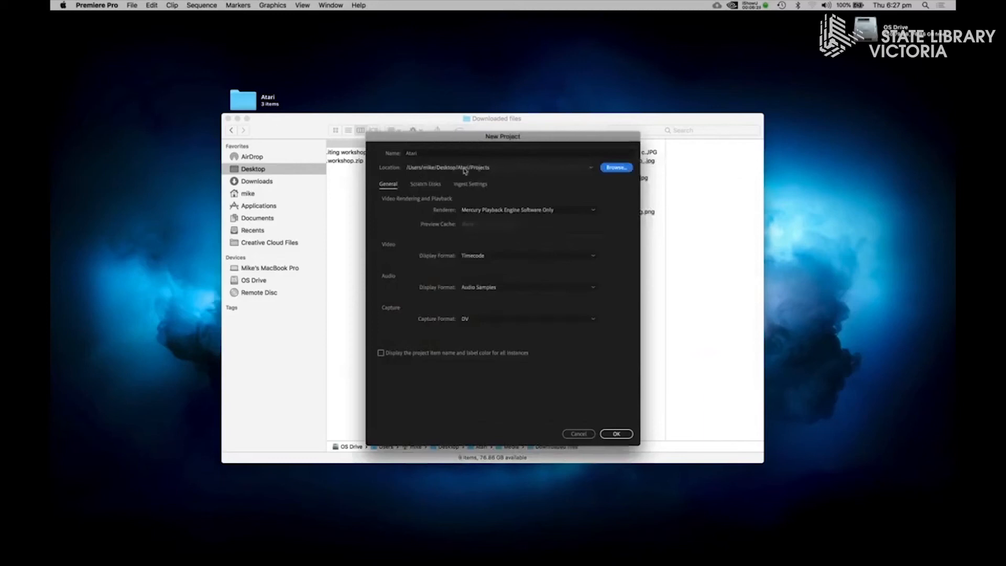
{"action": "left_click", "coordinate": [615, 434]}
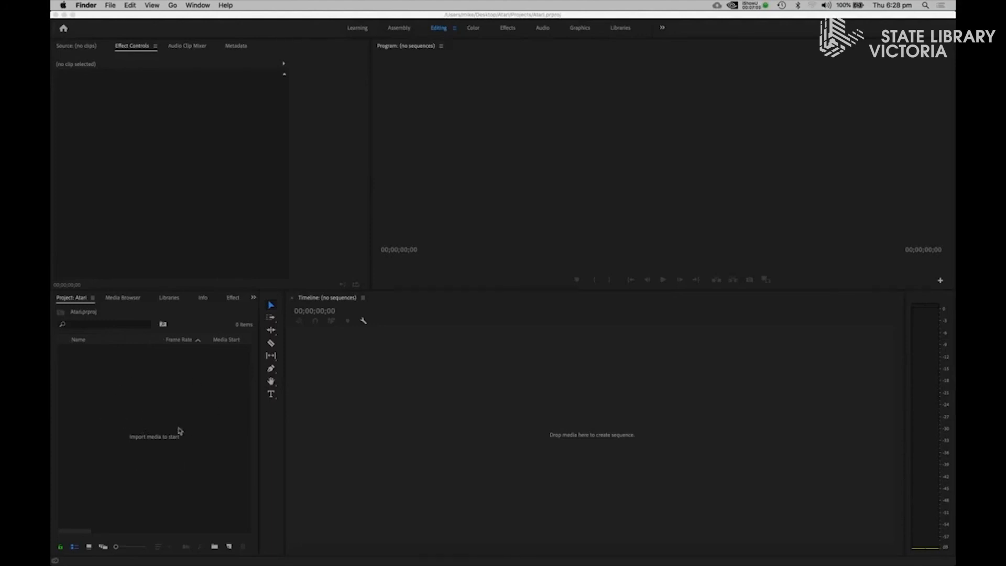
{"action": "left_click", "coordinate": [128, 407]}
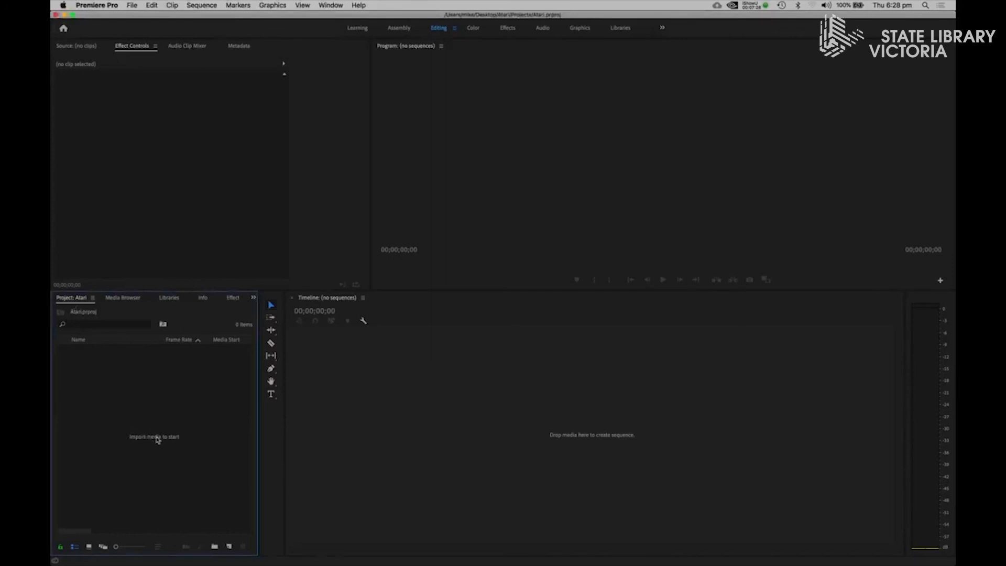
{"action": "left_click", "coordinate": [133, 4]}
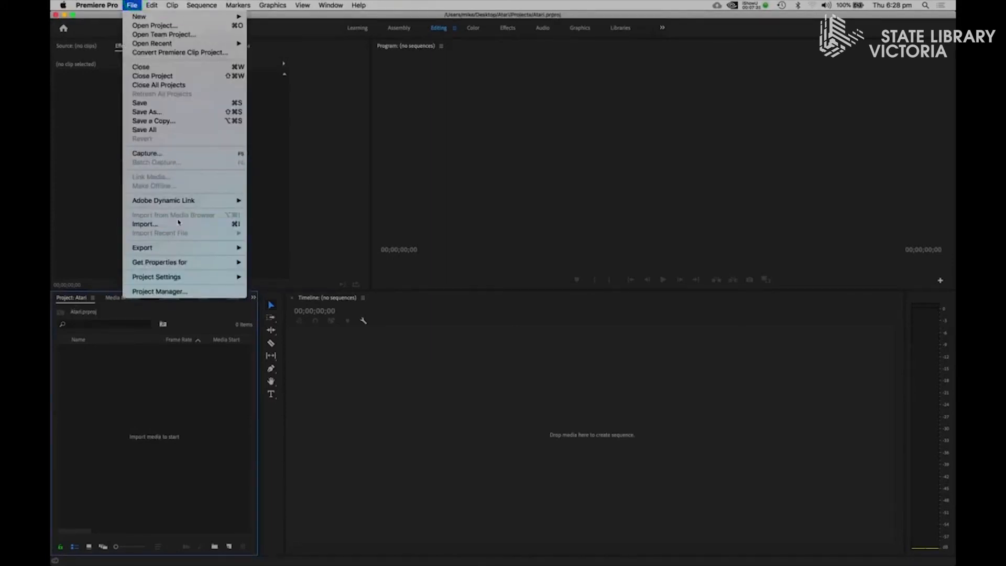
{"action": "left_click", "coordinate": [182, 392]}
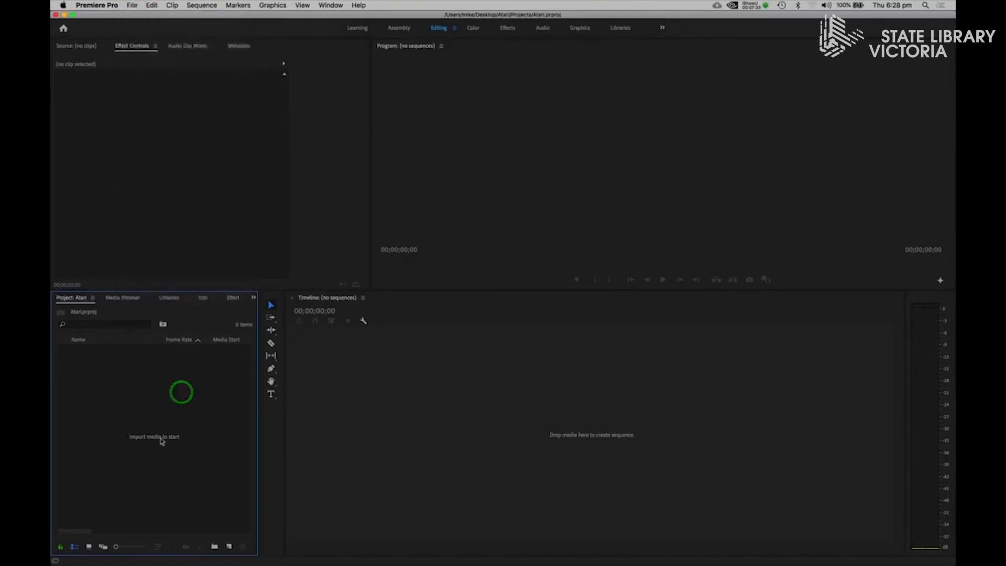
Import the whole Media folder from the Atari folder on the Desktop into the project.
{"action": "left_click", "coordinate": [168, 423]}
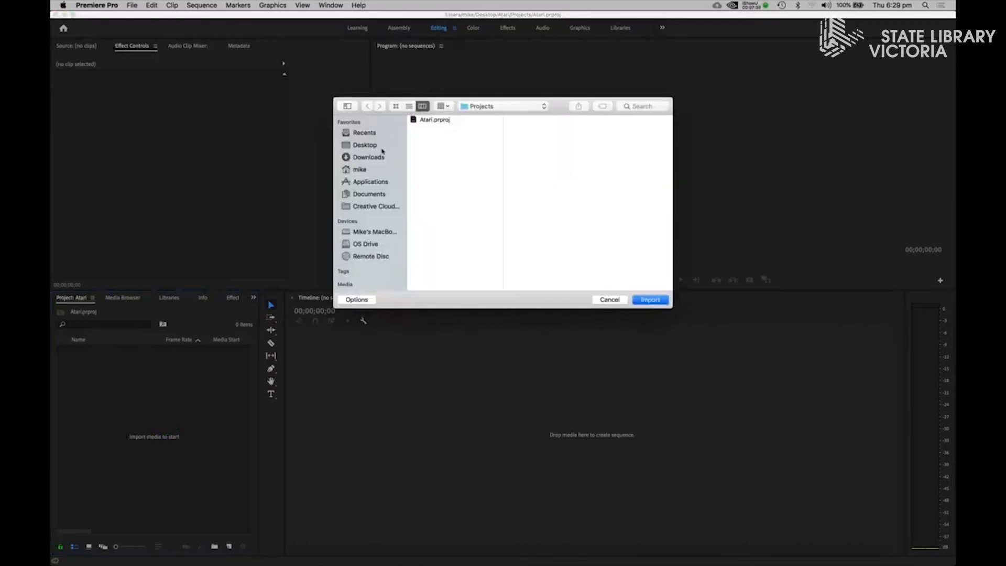
{"action": "left_click", "coordinate": [370, 146]}
{"action": "left_click", "coordinate": [451, 118]}
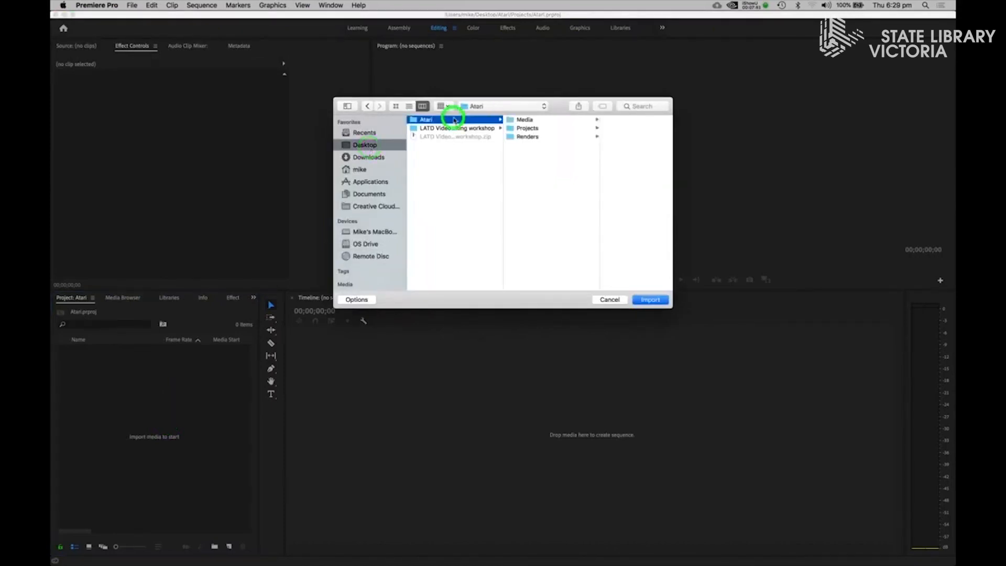
{"action": "left_click", "coordinate": [526, 119]}
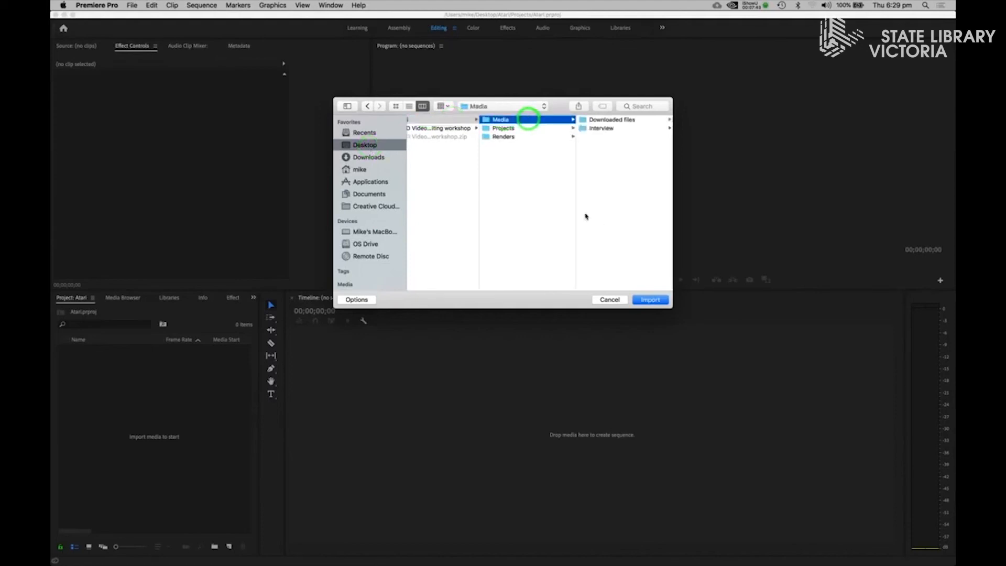
{"action": "left_click", "coordinate": [650, 300]}
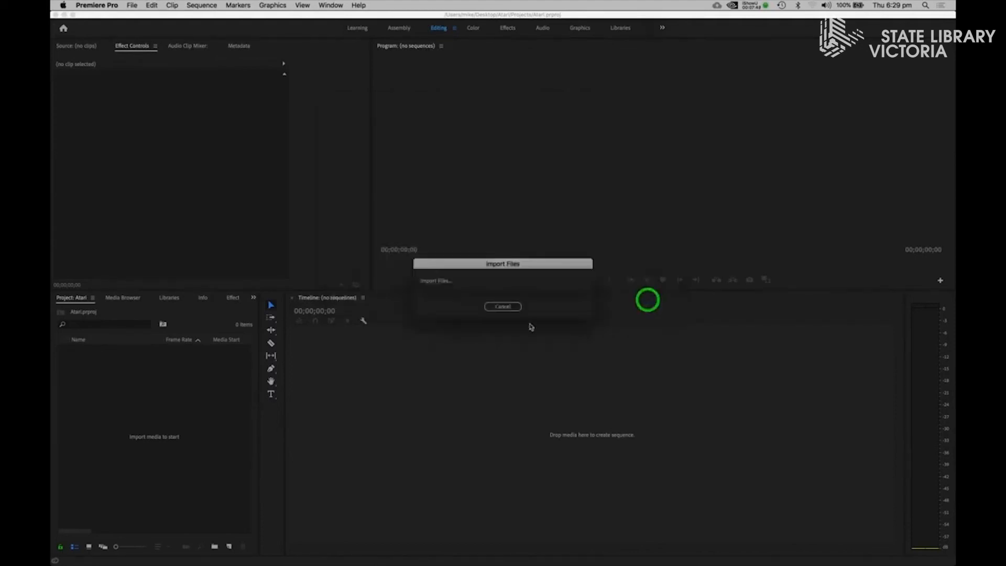